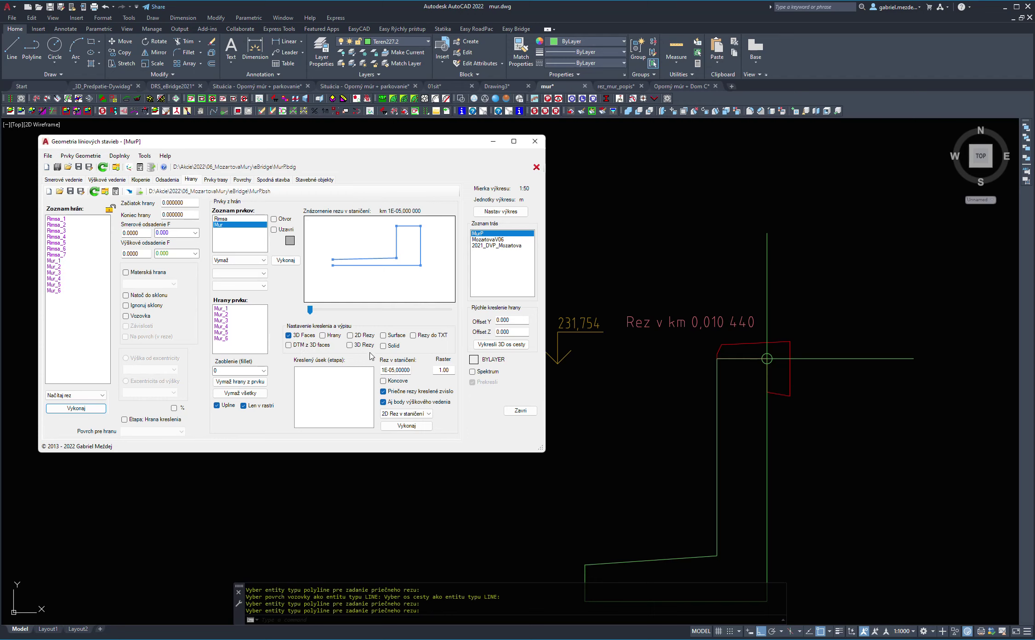
Tick Uzavri for both the Mur and Rimsa elements so their section outlines are closed.
left_click(274, 229)
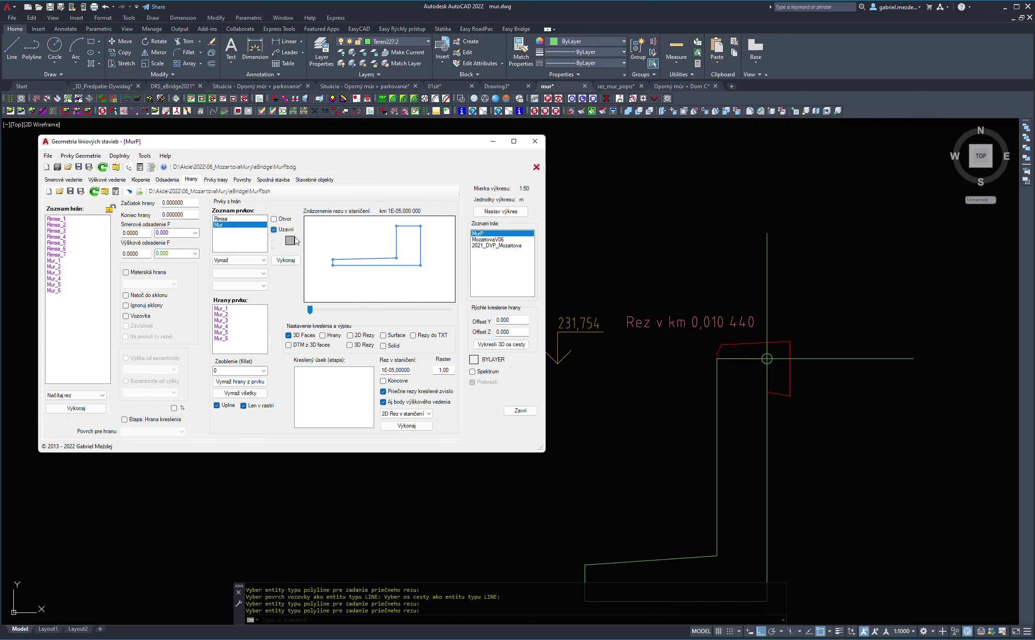
left_click(265, 220)
left_click(275, 230)
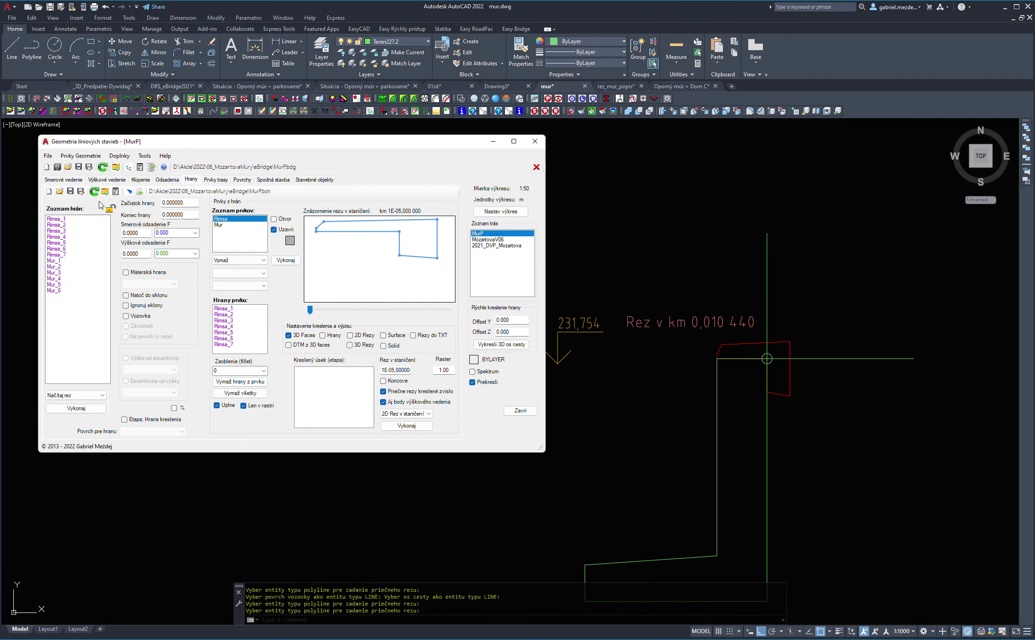
Undo the accidental zoom changes in the viewport with Ctrl+Z.
scroll(675, 372, "up", 4)
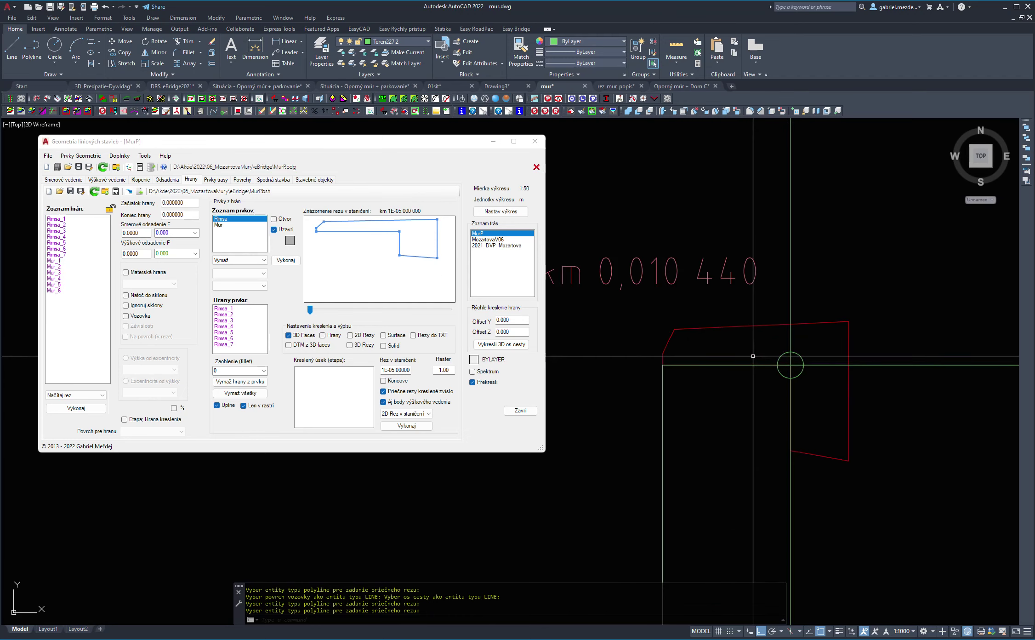
left_click(678, 372)
left_click(730, 424)
key("ctrl+z")
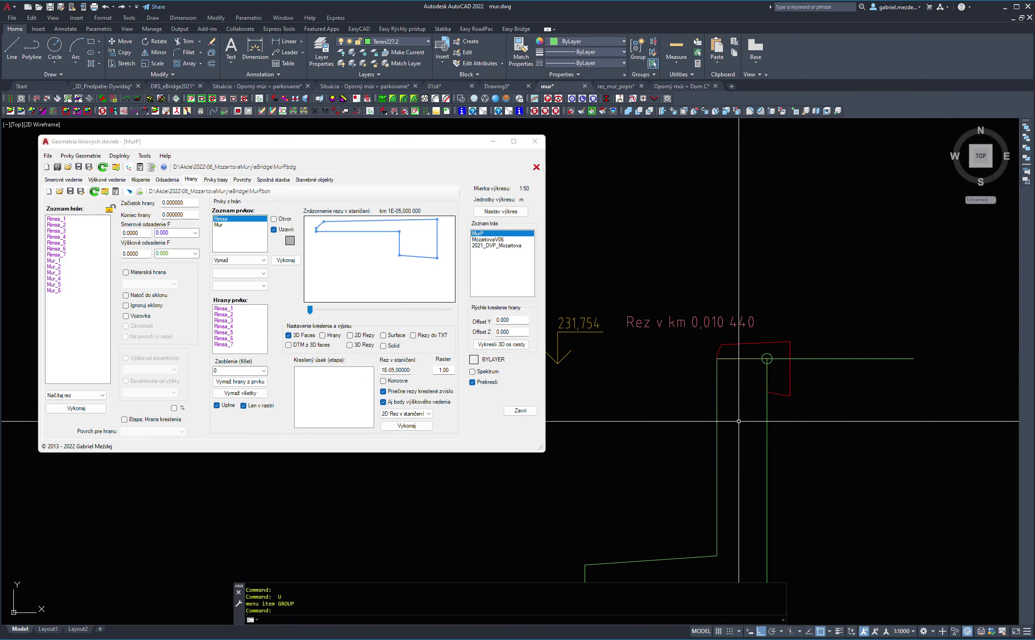
key("ctrl+z")
key("ctrl+z")
key("ctrl+z")
key("ctrl+z")
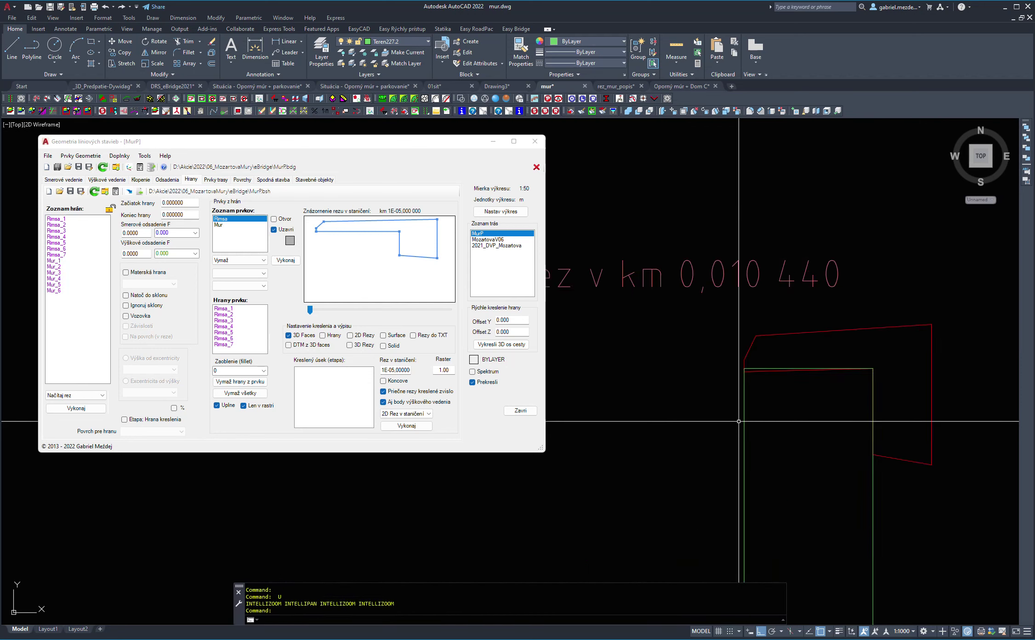
scroll(766, 368, "up", 6)
scroll(751, 384, "down", 4)
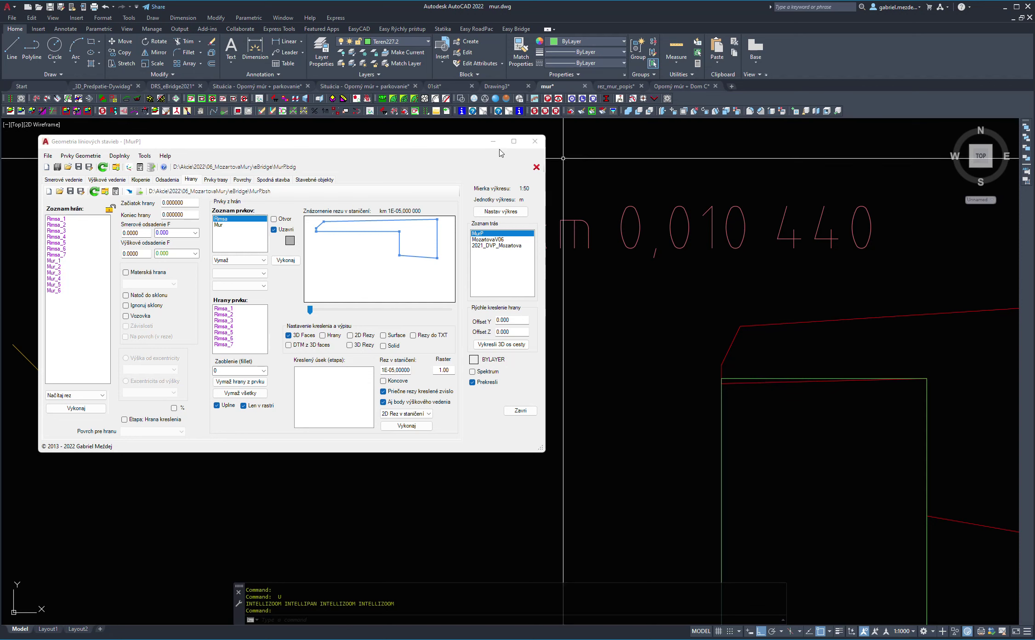
Measure the cornice top line's slope in percent, reading 2.50%.
left_click(315, 111)
left_click(751, 383)
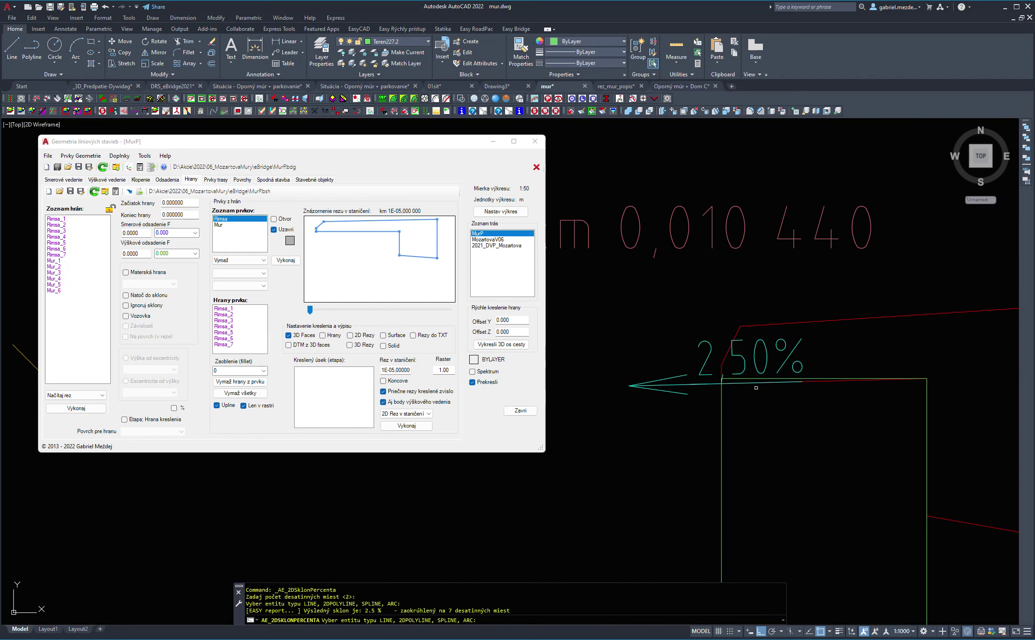
right_click(743, 394)
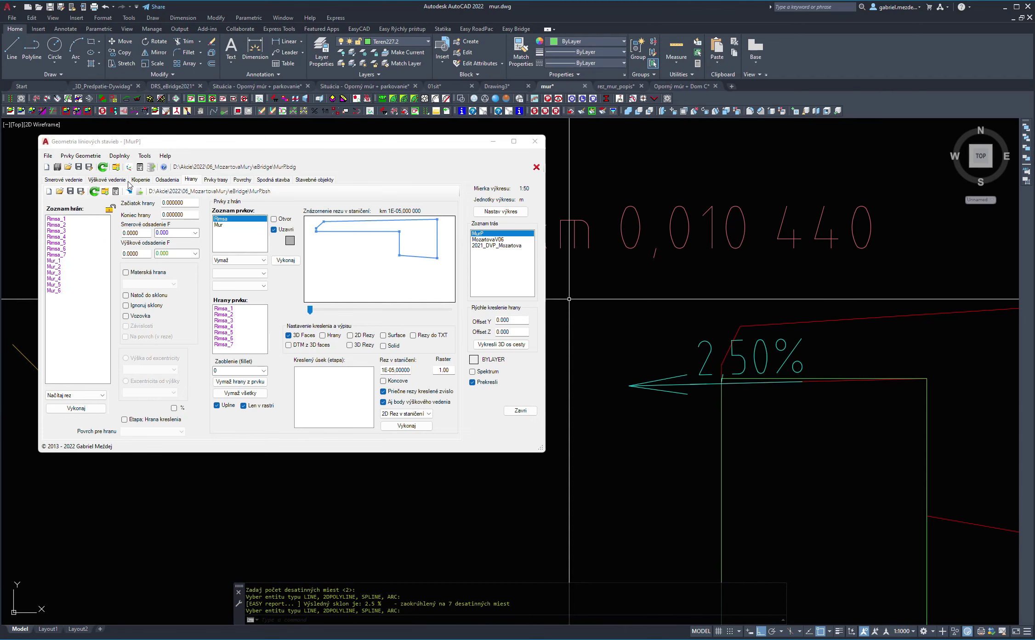
scroll(772, 419, "down", 3)
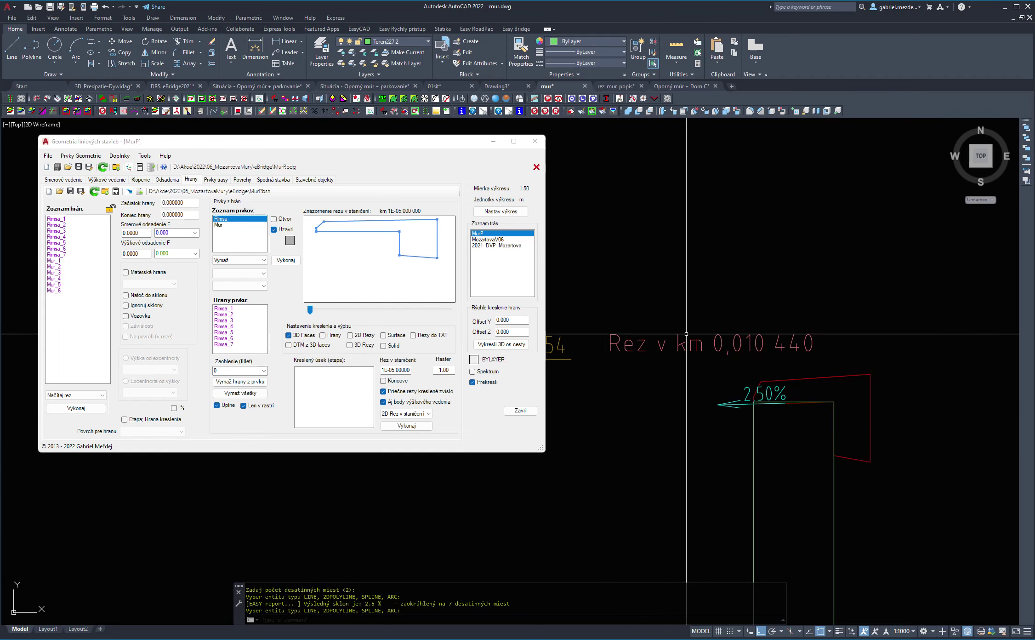
Apply a left-side cant of 2.5 in Klopenie, then go back to Hrany.
left_click(139, 179)
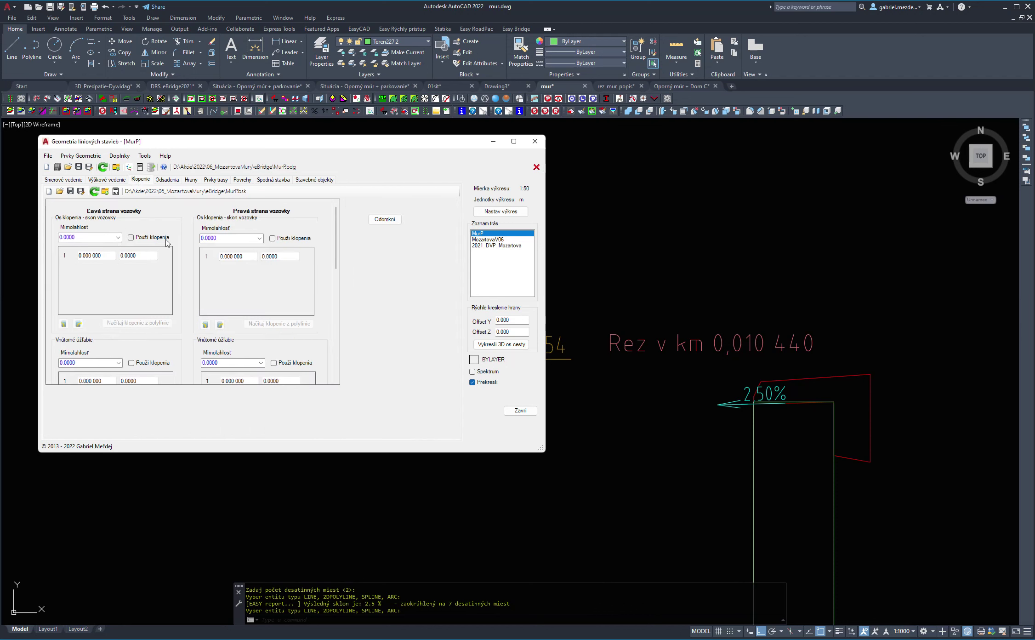
type("2.5")
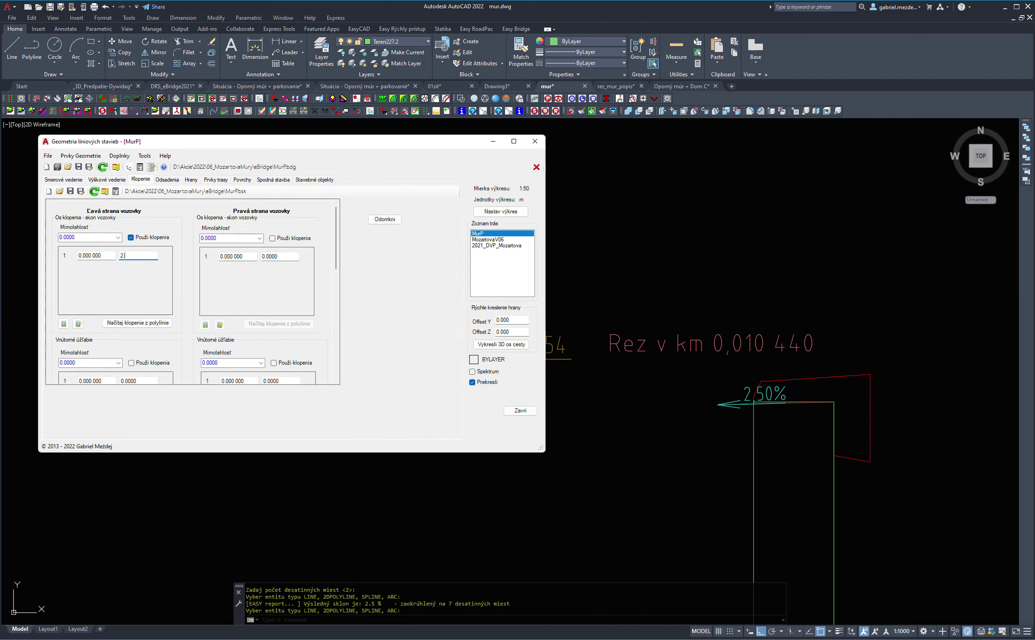
left_click(168, 182)
left_click(190, 181)
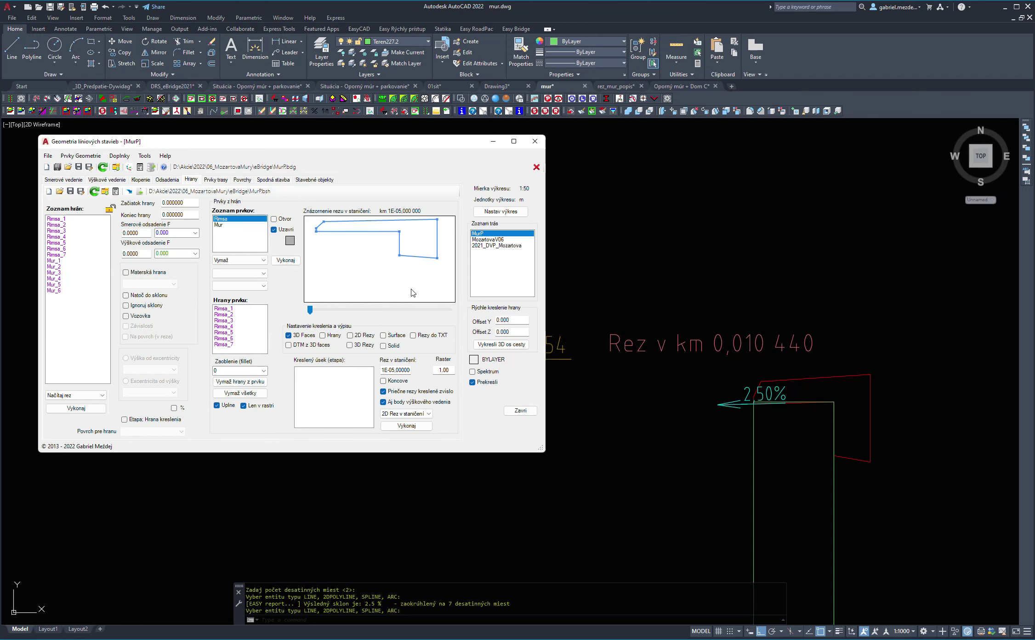
Select both Mur and Rimsa in Zoznam prvkov to preview their outlines together.
left_click(228, 224)
left_click(230, 221, "ctrl")
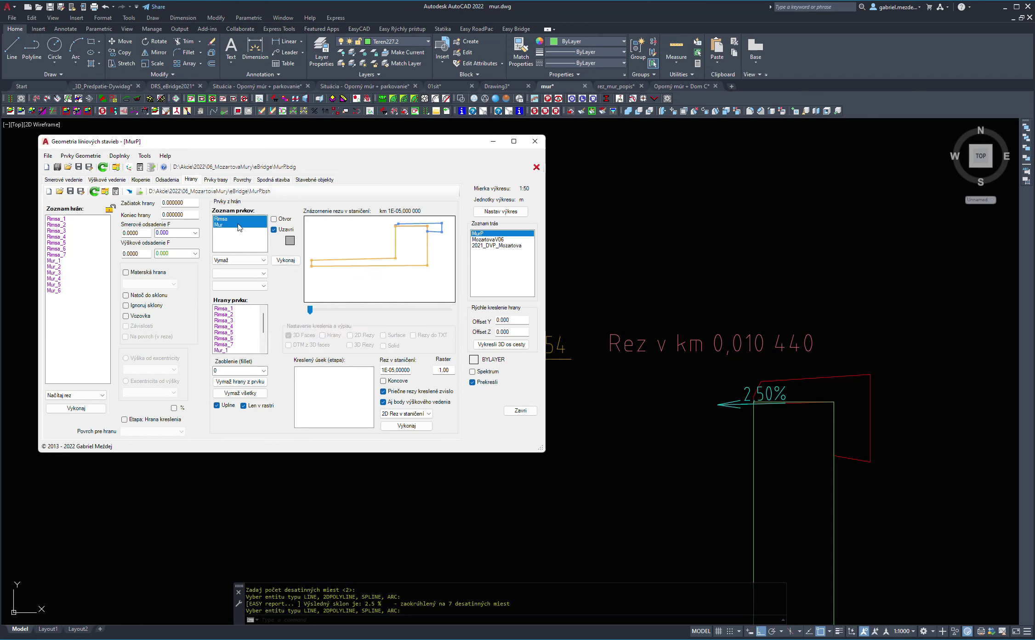
scroll(646, 402, "down", 10)
Orbit the wall model into a tilted 3D view and select all 13 edges, Rimsa_1 to Mur_6.
middle_click_drag(646, 402, 703, 415, "shift")
middle_click_drag(811, 505, 757, 403, "shift")
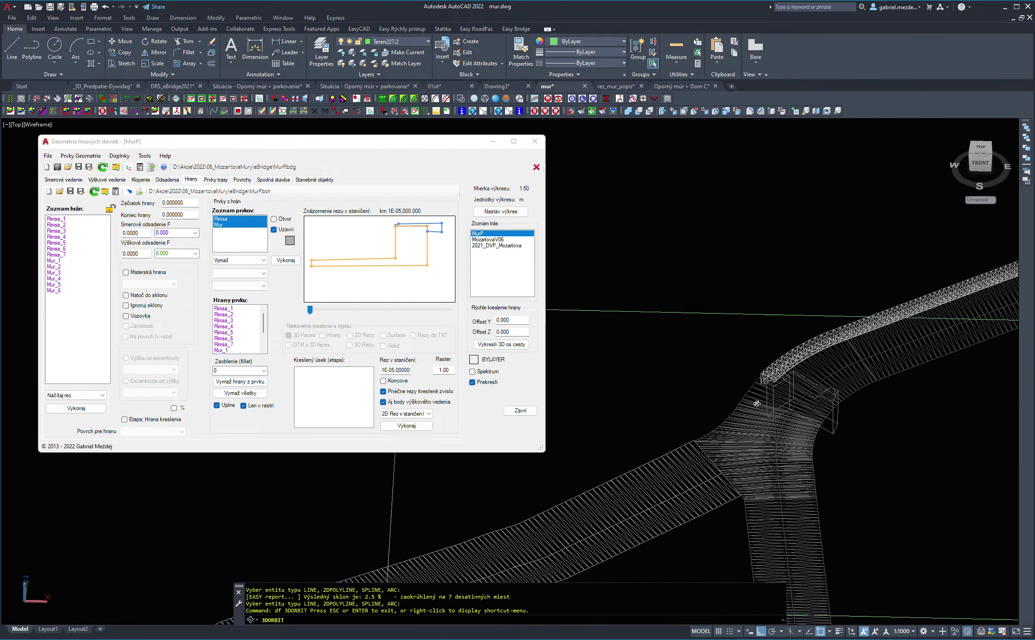
left_click_drag(756, 403, 732, 430)
key("Escape")
scroll(764, 378, "up", 5)
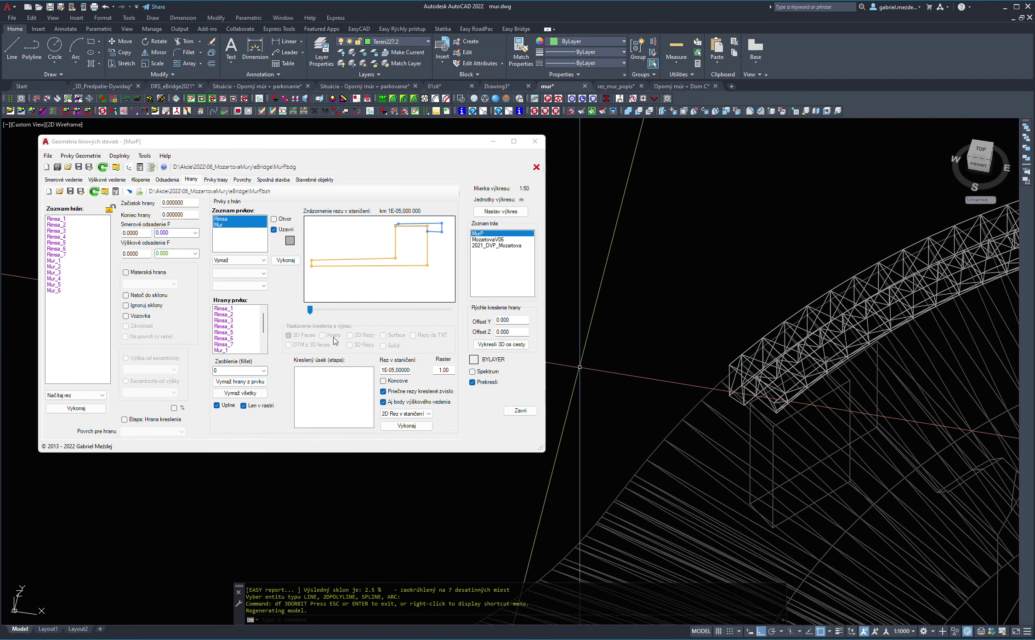
left_click_drag(69, 220, 53, 293)
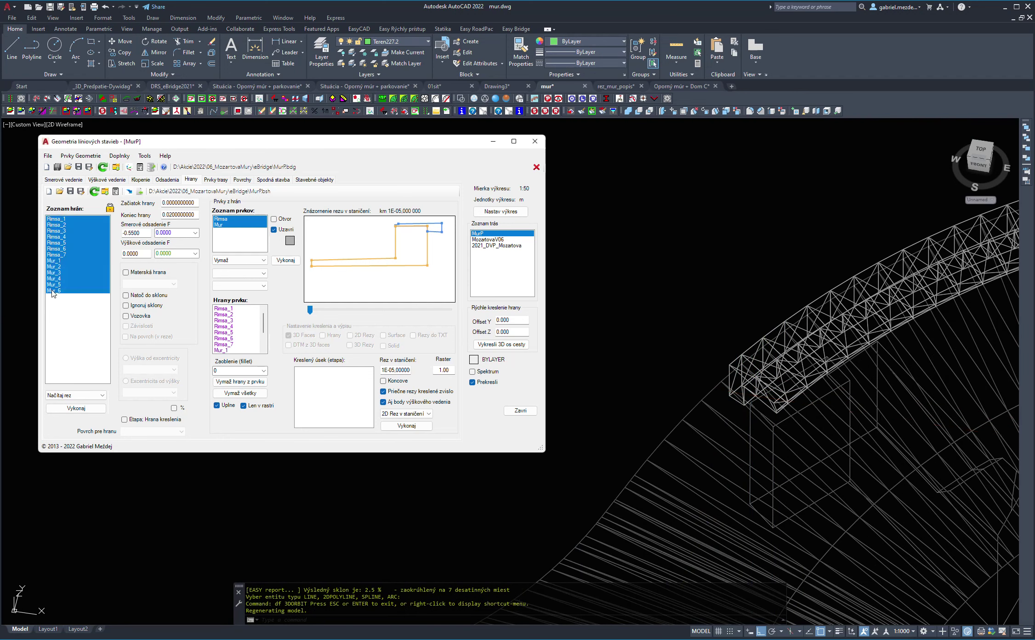
Set all edges' start to 0.0049150 by snapping to the wall-end vertex with Endpoint.
double_click(196, 204)
key("F3")
scroll(755, 368, "up", 6)
right_click(658, 362, "shift")
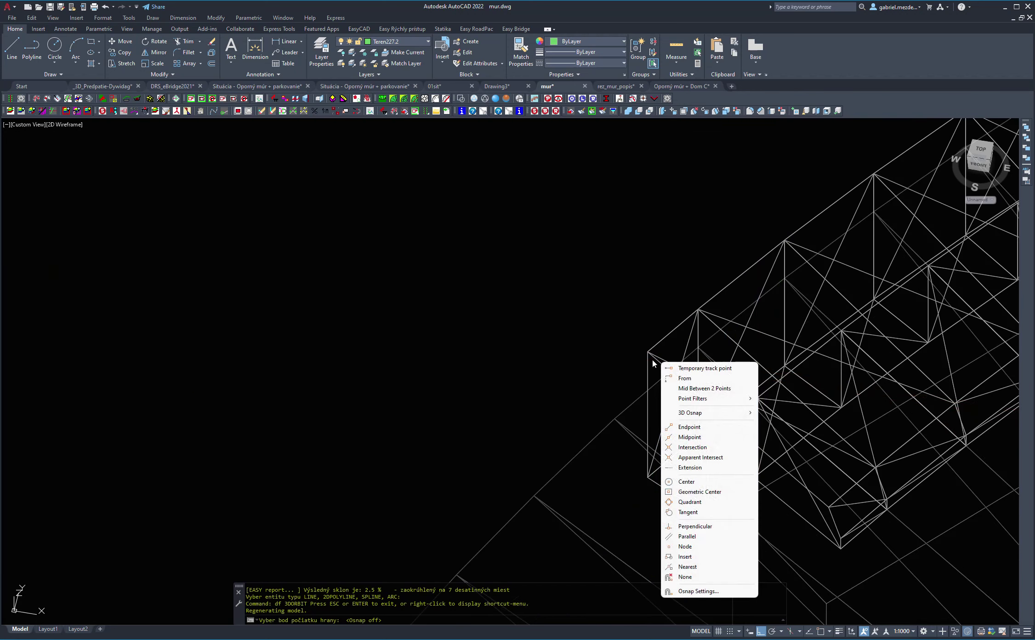
left_click(690, 426)
left_click(649, 353)
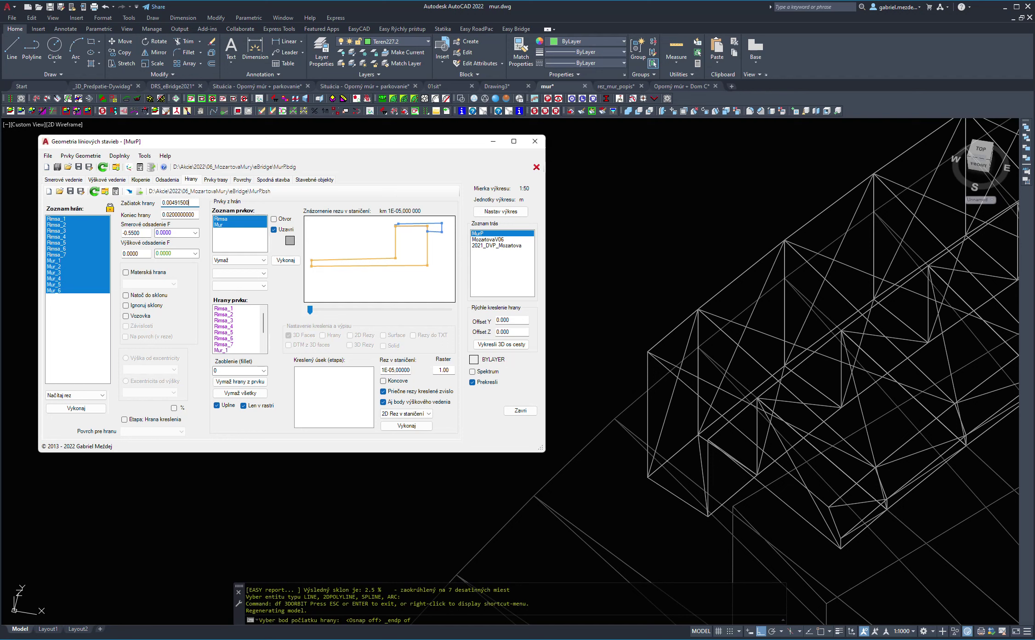
Select only the first cornice edge Rimsa_1 and orbit the model to a new angle.
left_click(184, 215)
left_click(91, 221)
middle_click_drag(647, 243, 876, 317, "shift")
scroll(833, 331, "down", 4)
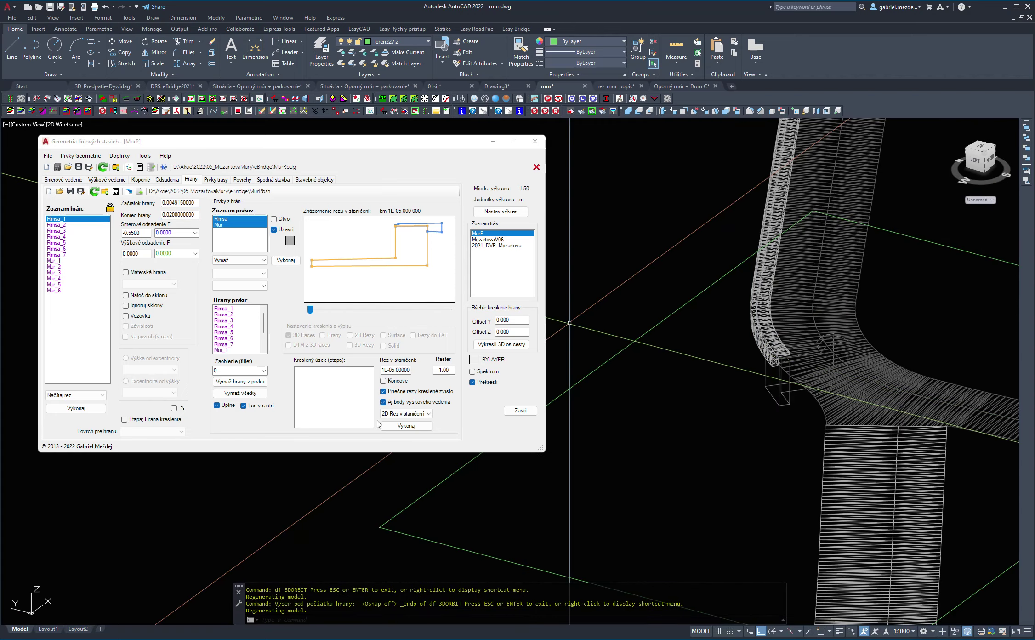
Generate 3D faces for only the selected edges using Kresli vybrané.
left_click(415, 409)
left_click(407, 425)
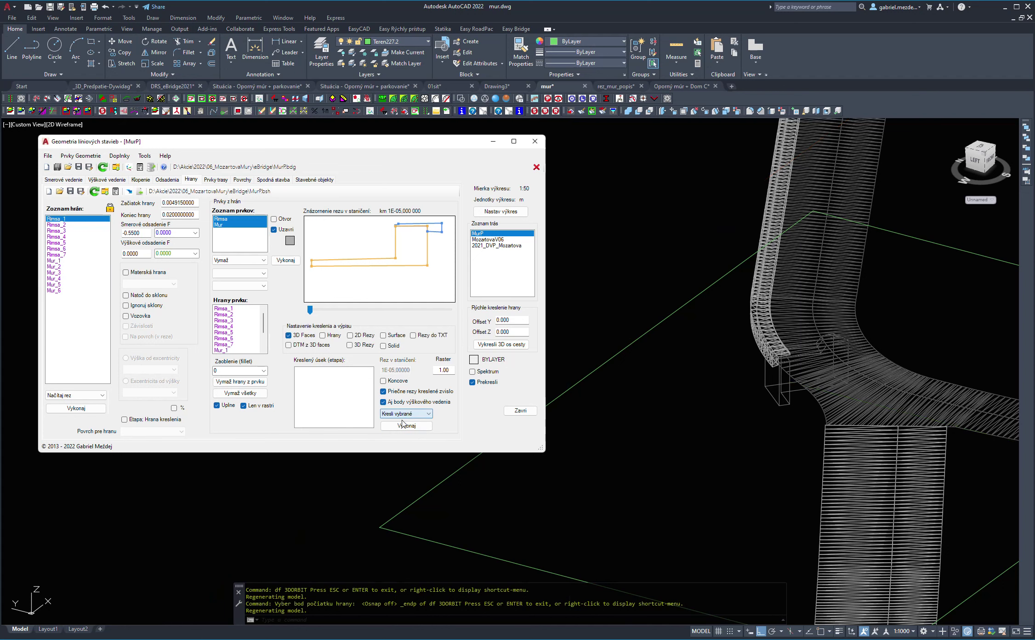
left_click(422, 428)
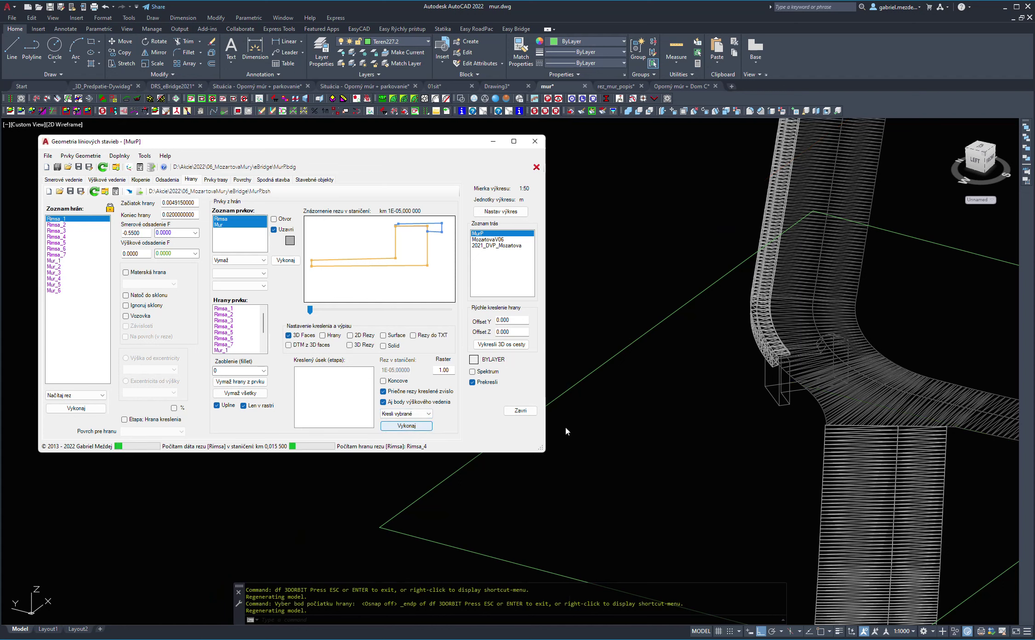
Orbit and zoom around the wireframe wall and cornice model to inspect it.
middle_click_drag(738, 452, 860, 451, "shift")
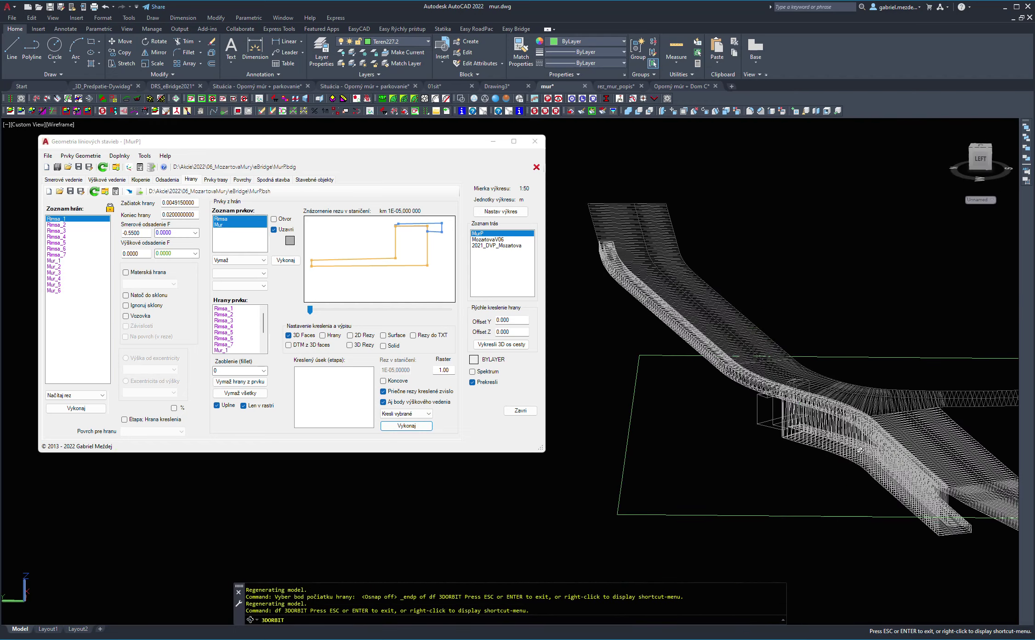
middle_click_drag(928, 470, 750, 422, "shift")
mouse_move(750, 422)
middle_mouse_down()
mouse_move(721, 421)
mouse_move(748, 418)
mouse_move(746, 410)
mouse_move(730, 421)
middle_mouse_up()
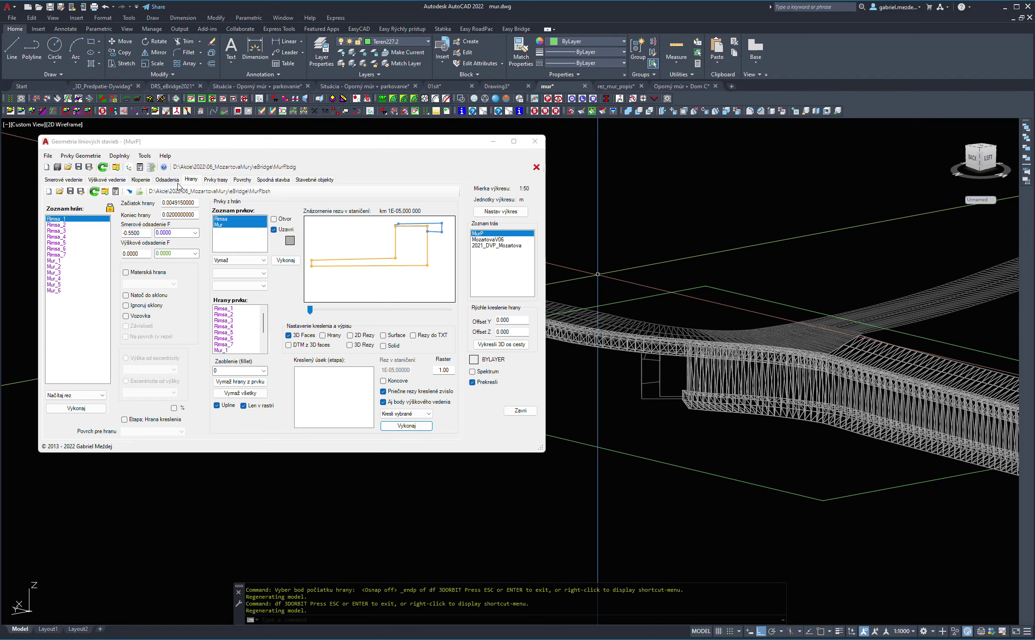
scroll(690, 411, "up", 3)
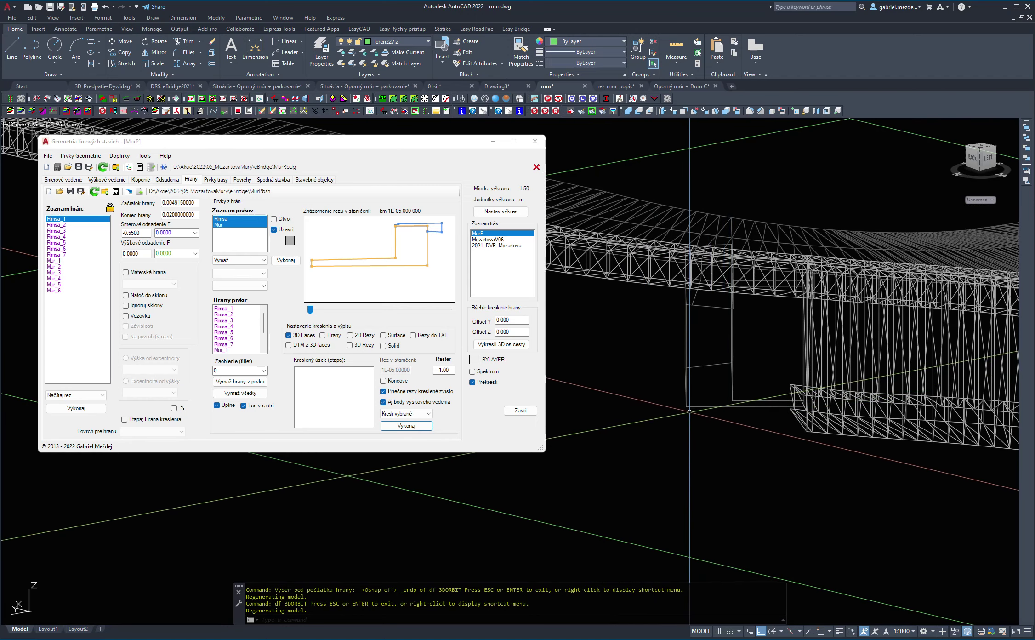
scroll(729, 417, "down", 3)
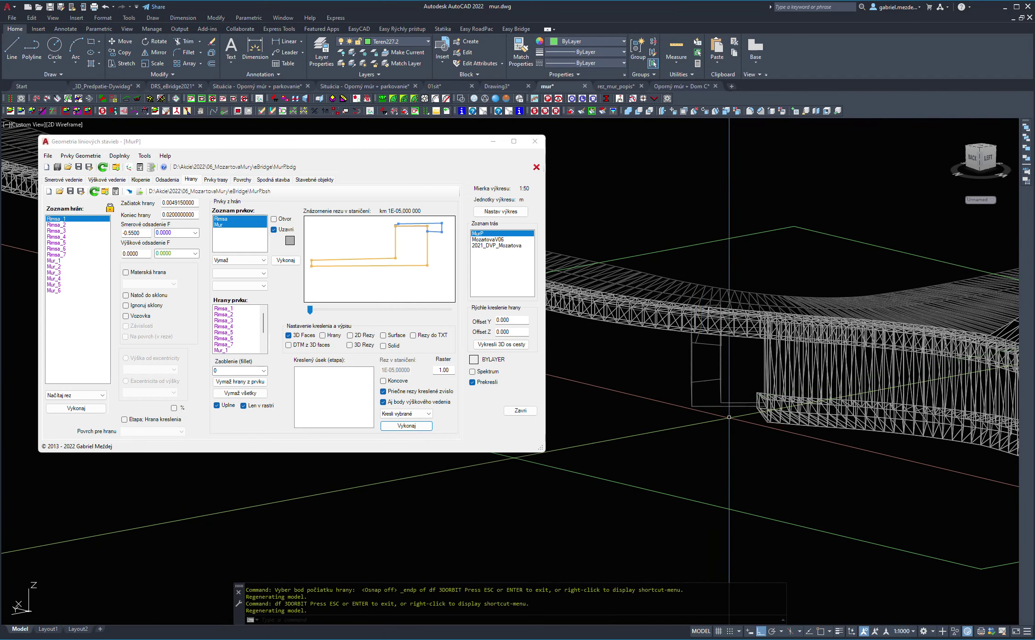
scroll(729, 417, "down", 2)
scroll(697, 428, "up", 2)
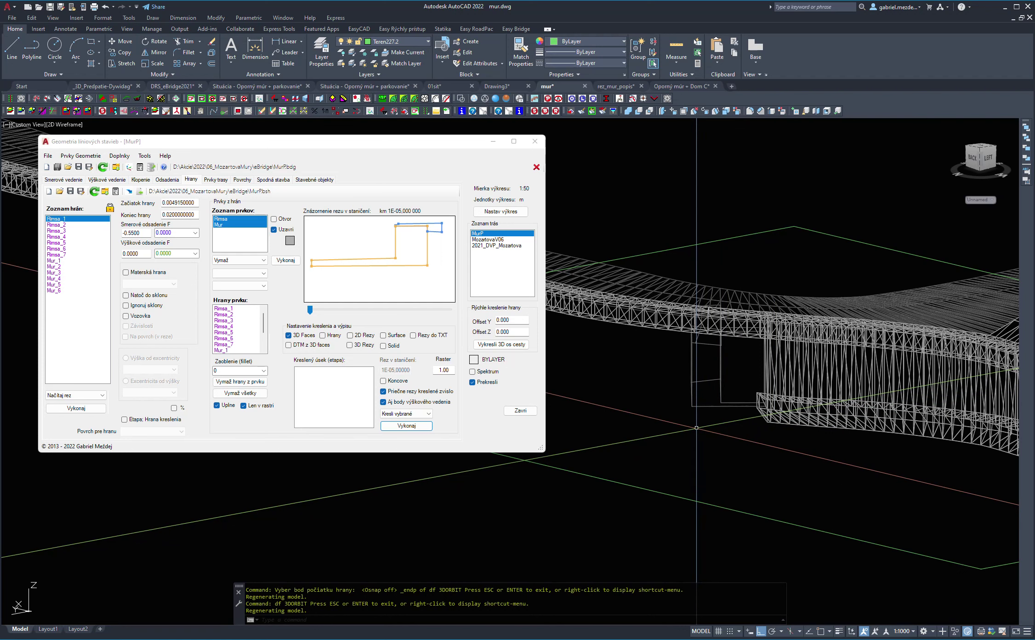
Add vertical offset Z1 at elevation 225.9400, station 0.000, picked in the drawing, then return to Hrany.
left_click(165, 180)
left_click(414, 319)
left_click(409, 335)
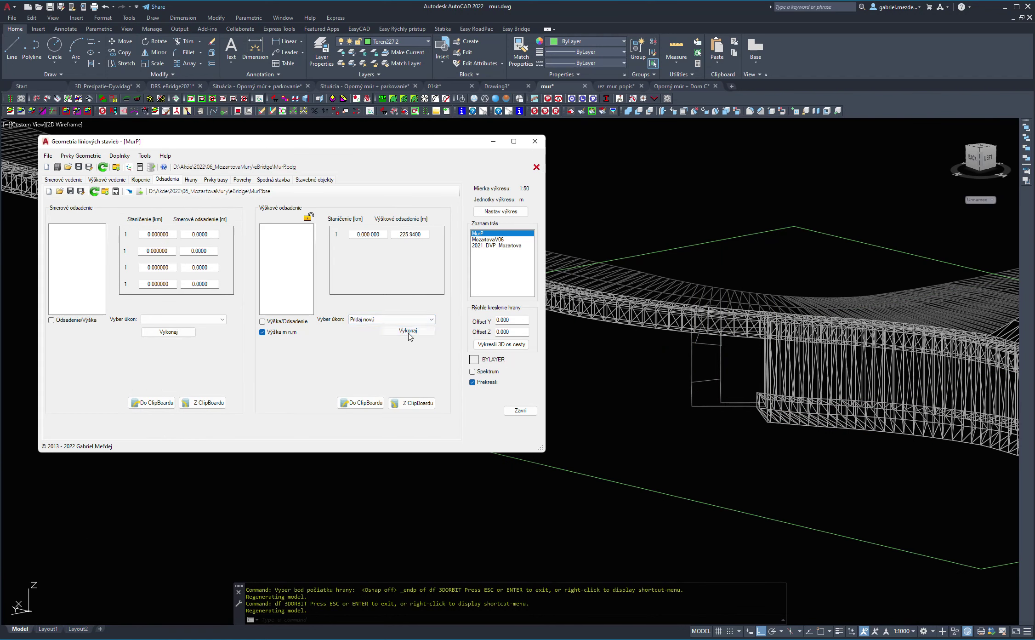
left_click(409, 332)
left_click(826, 454)
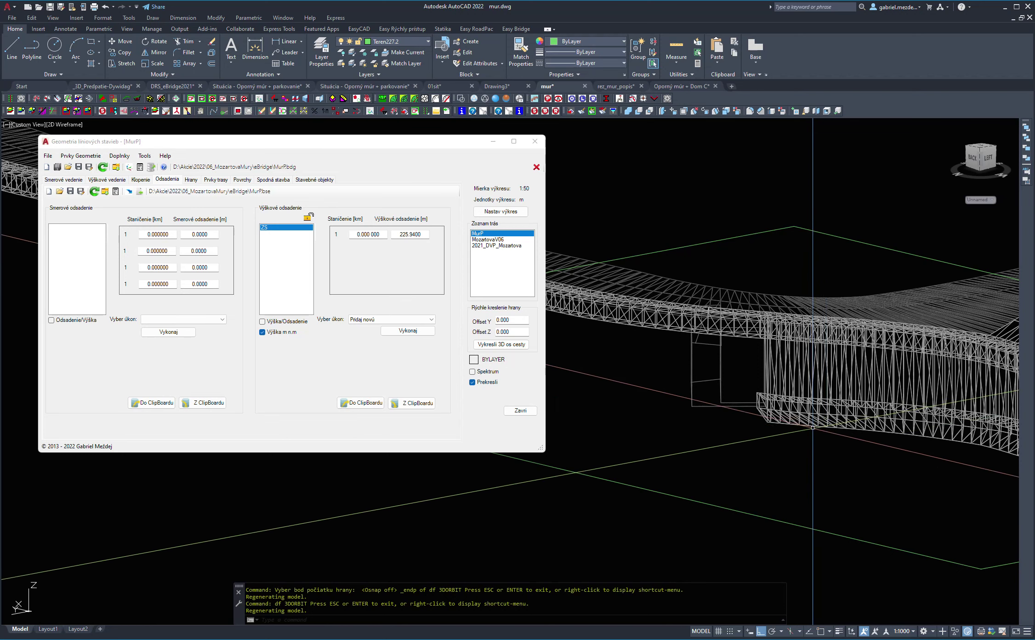
scroll(725, 416, "down", 4)
left_click(192, 181)
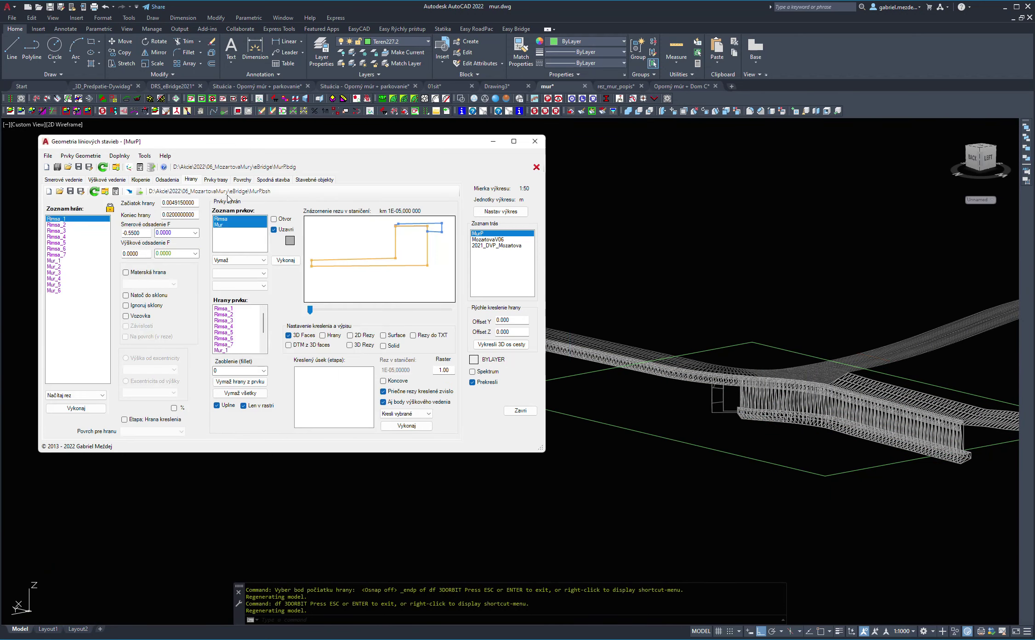
Select the Mur element and set edge Mur_2's height reference to ZS.
left_click(237, 225)
left_click(421, 265)
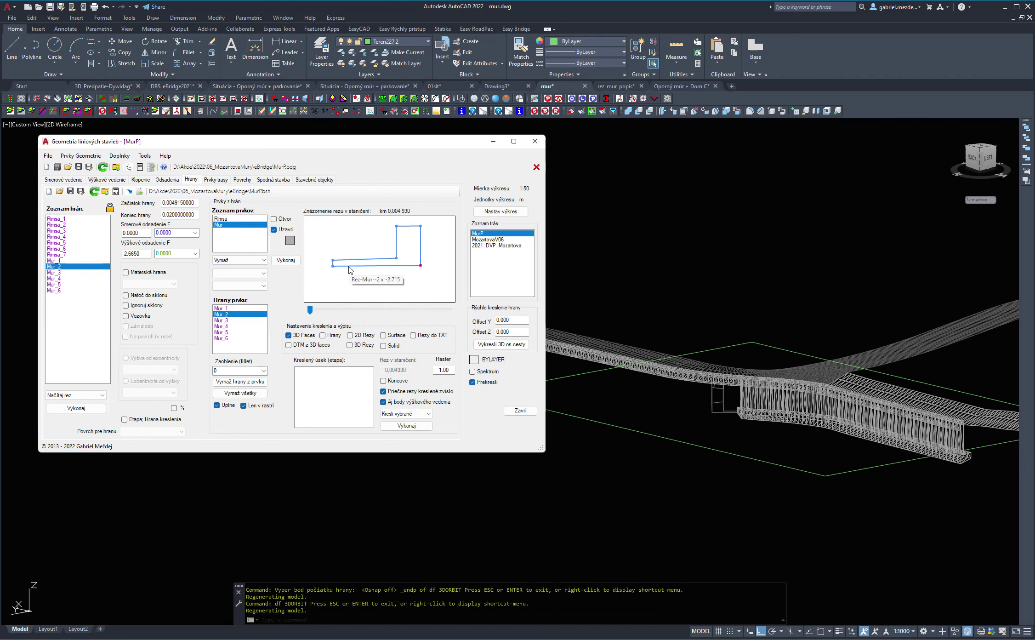
left_click(334, 266)
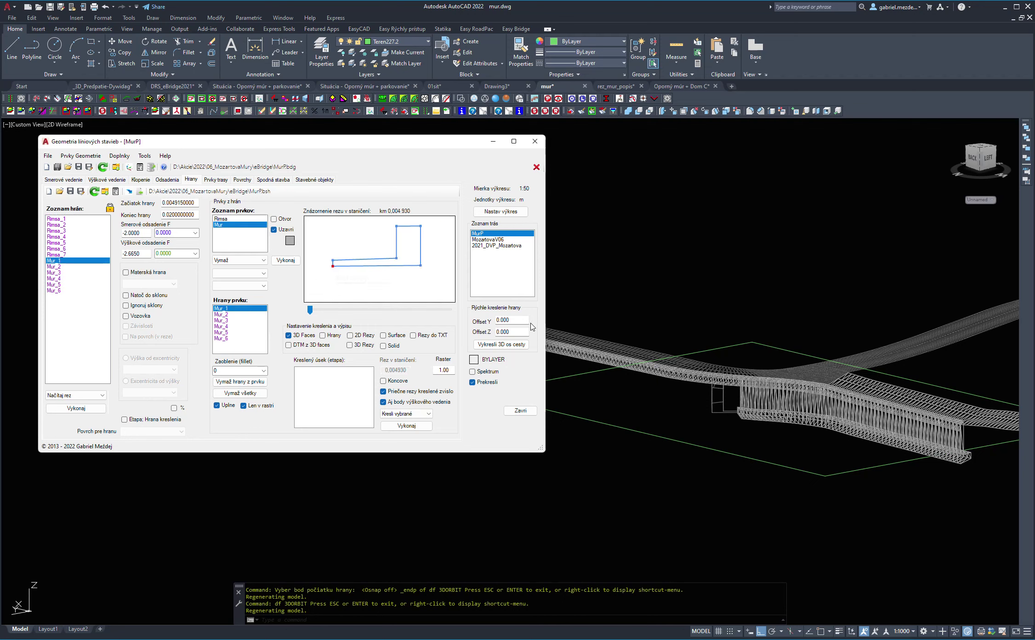
left_click(420, 265)
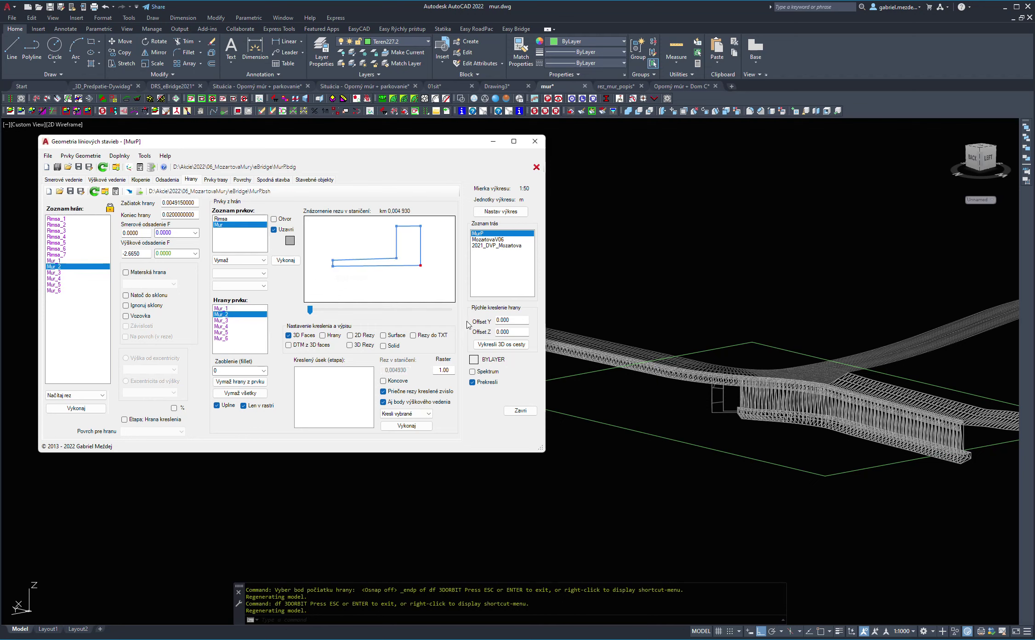
left_click(195, 254)
left_click(176, 264)
Reference Mur_1 (0), Mur_6 (0.4) and Mur_5 (0.5) heights to ZS.
left_click(334, 265)
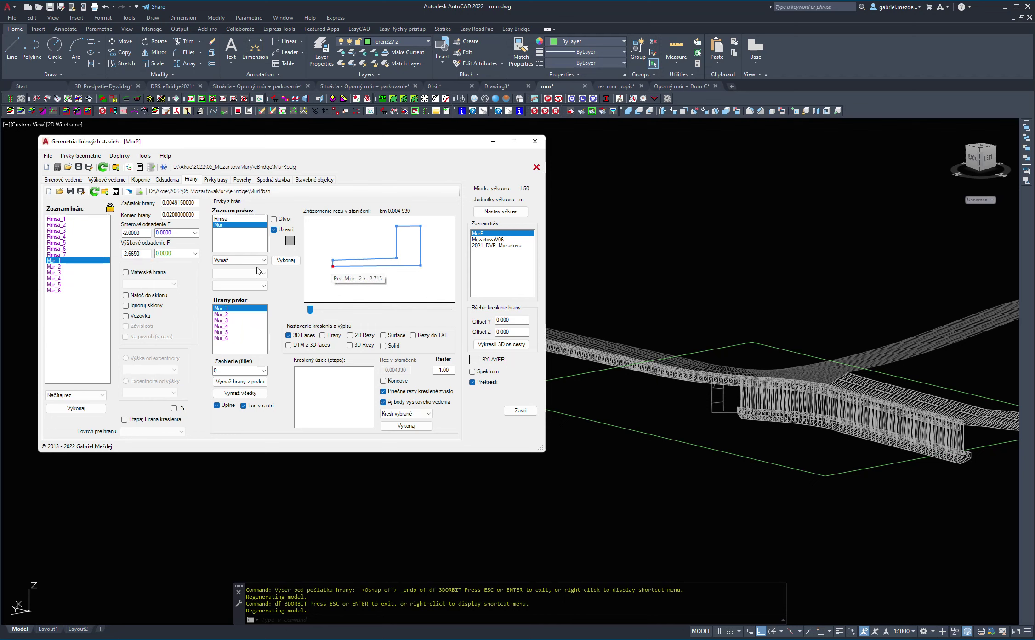
left_click(195, 254)
left_click(175, 267)
type("0")
left_click(333, 260)
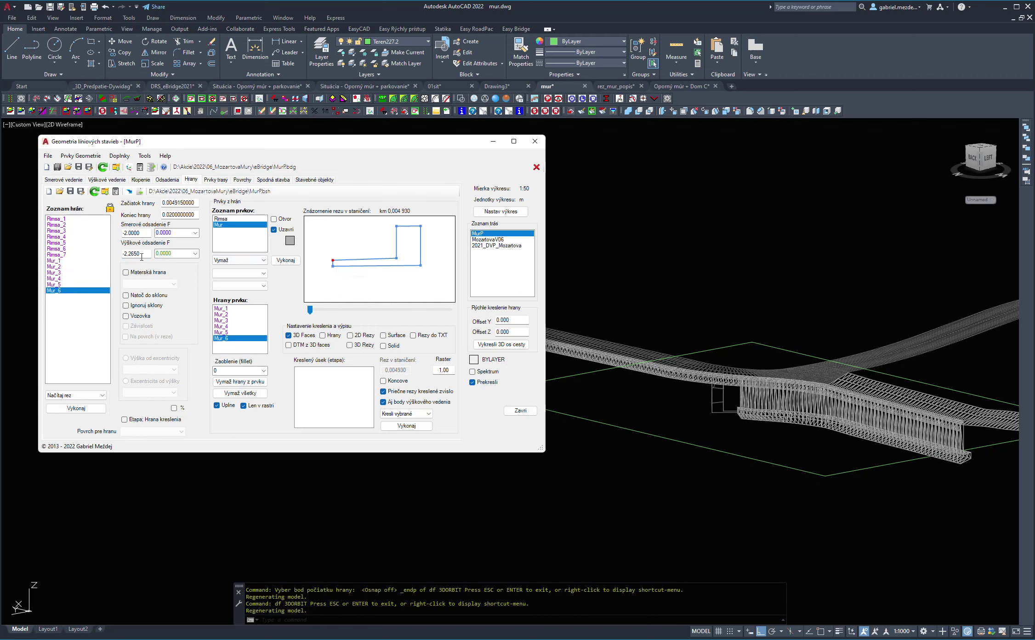
left_click(195, 254)
left_click(175, 263)
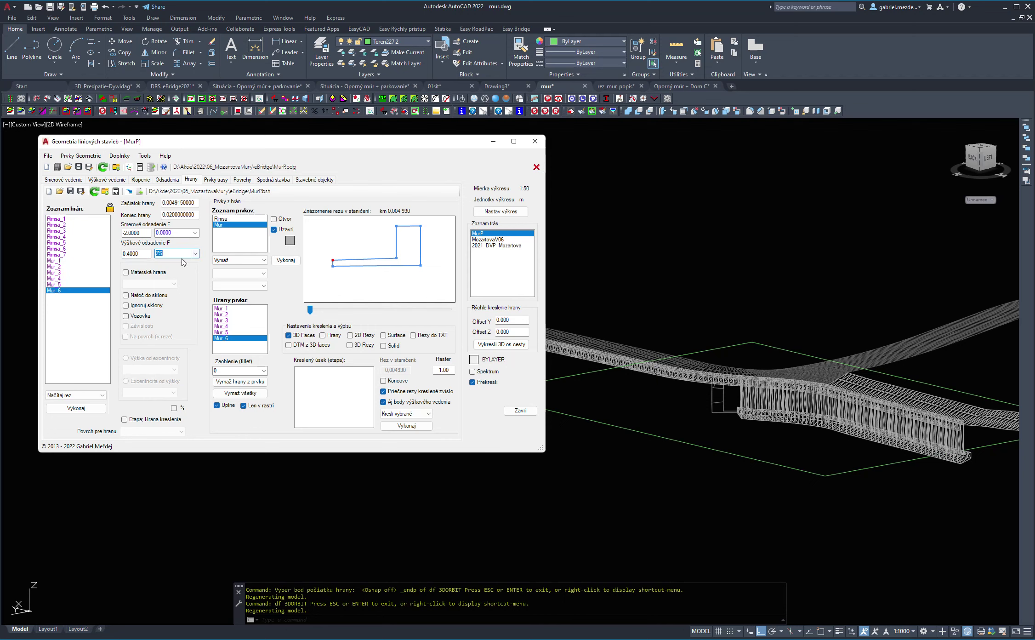
left_click(397, 261)
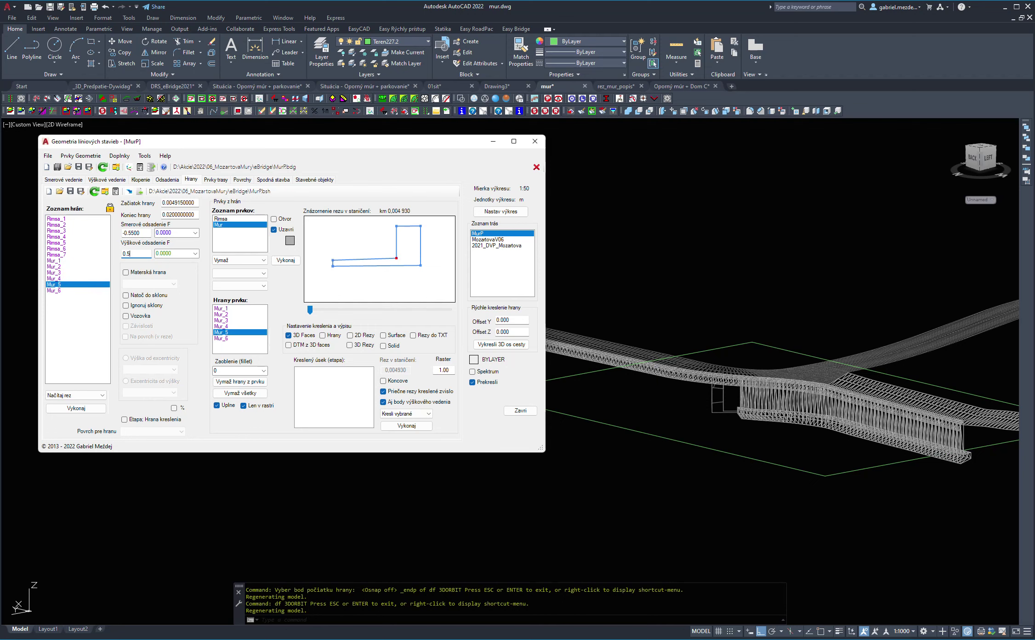
left_click(196, 253)
left_click(174, 263)
left_click(59, 287)
Step through the wall edges to check their height offsets.
left_click(57, 290)
left_click(57, 284)
left_click(59, 279)
left_click(60, 273)
left_click(60, 266)
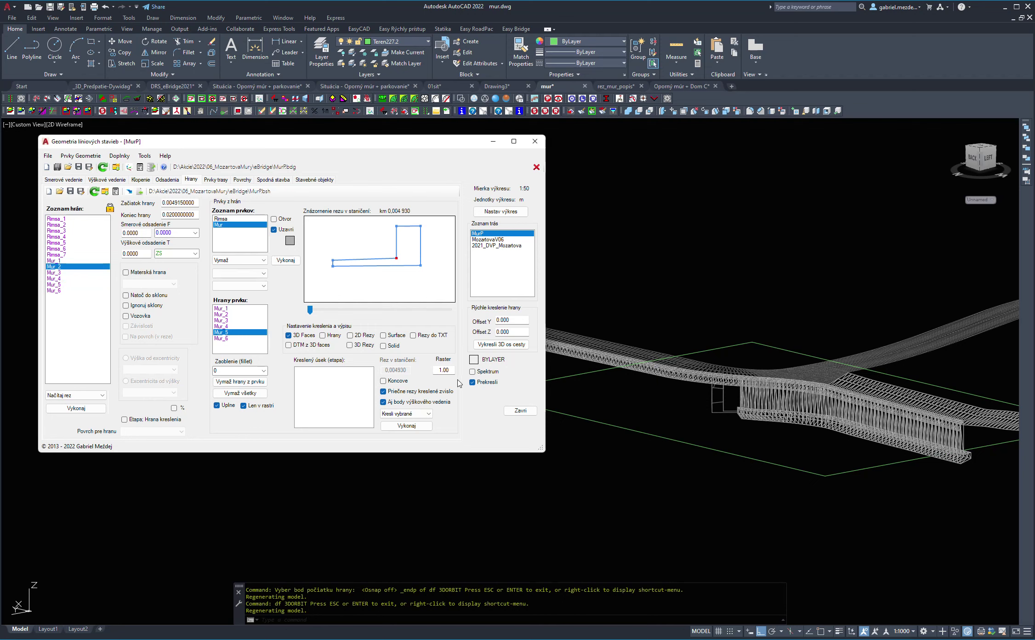
Recompute the wall with the new ZS edge heights and orbit around the regenerated model.
left_click(418, 428)
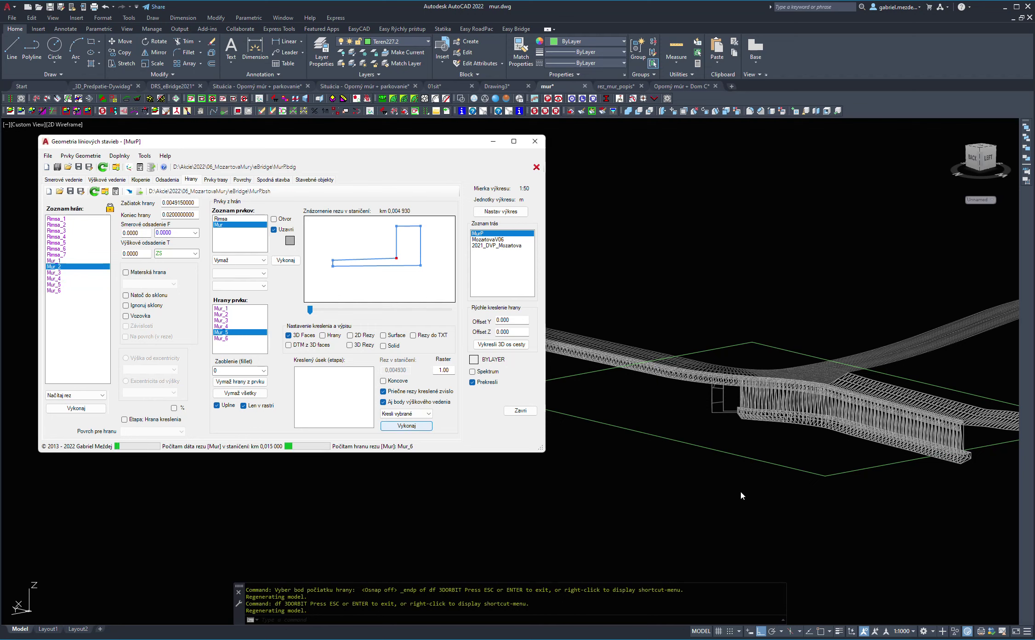
middle_click_drag(839, 460, 793, 400, "shift")
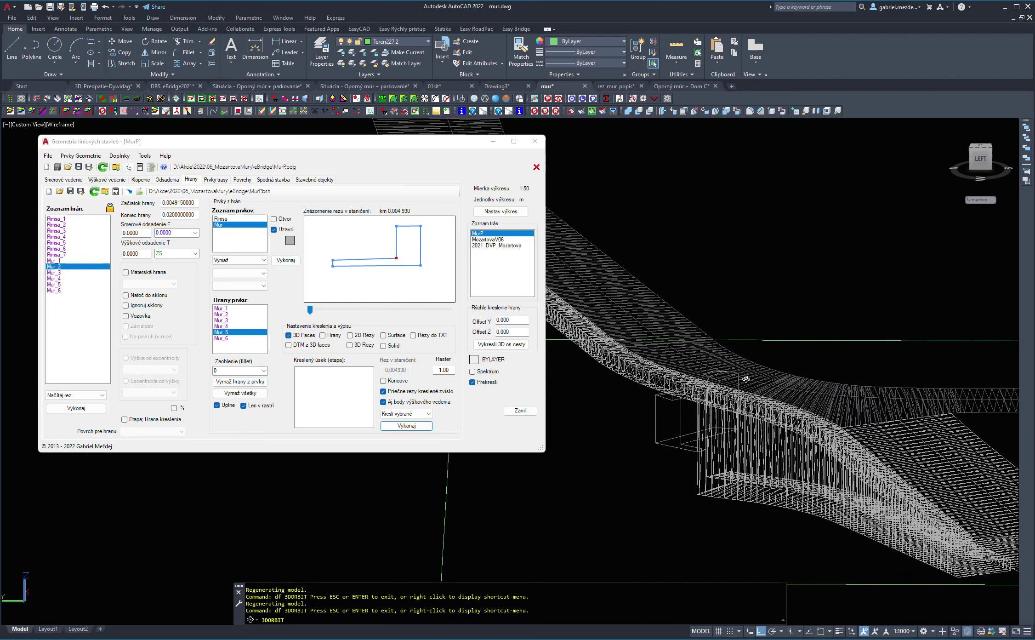
middle_click_drag(748, 368, 783, 409, "shift")
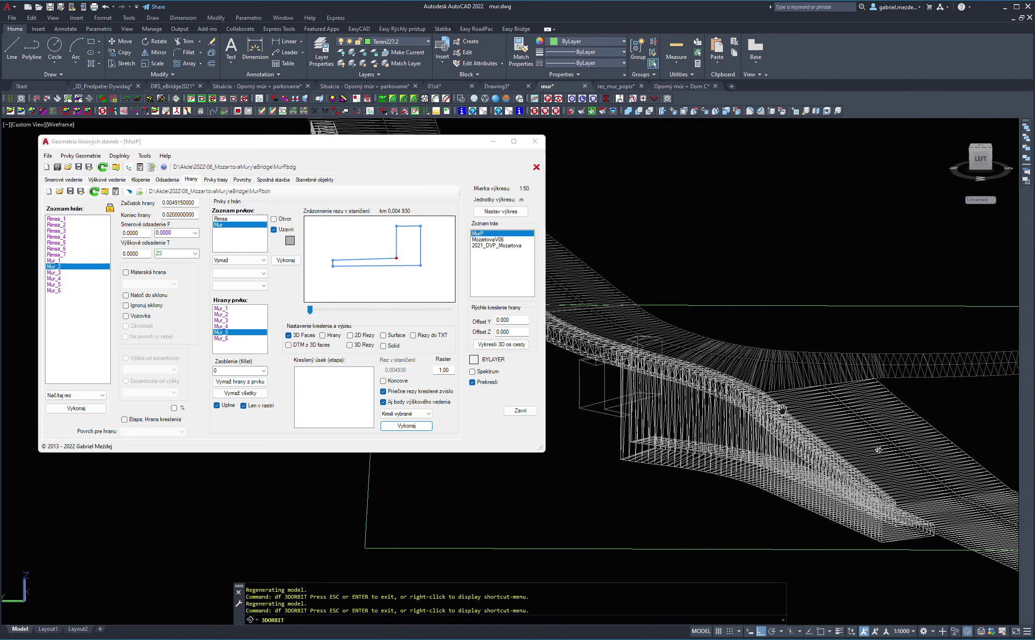
middle_click_drag(781, 410, 839, 511, "shift")
Leave orbit, clear the stray polyline selection and switch the view to Realistic shading.
left_click(779, 507)
left_click(745, 550)
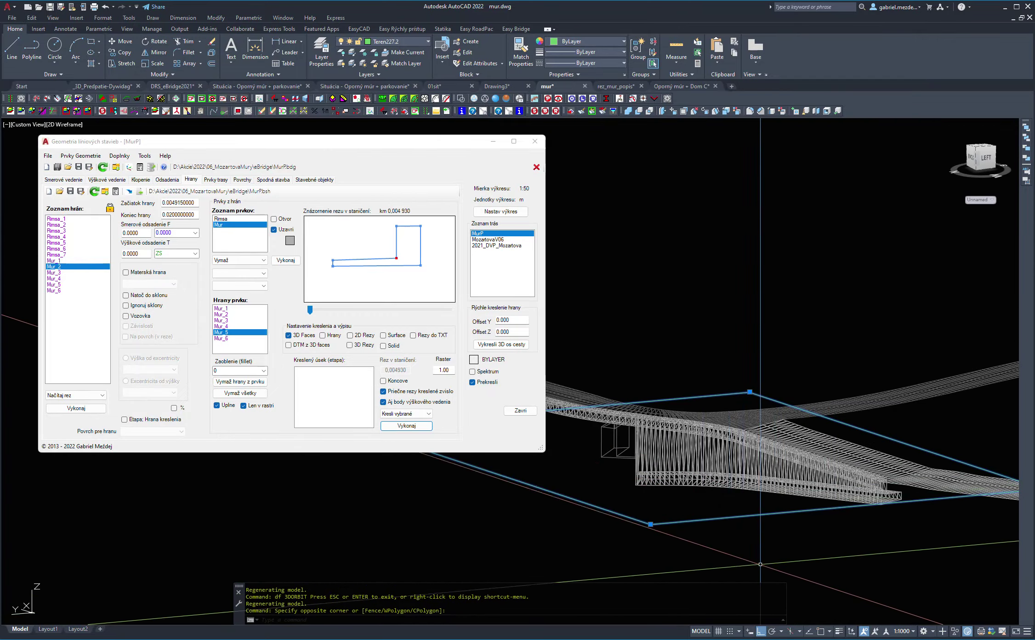
key("Escape")
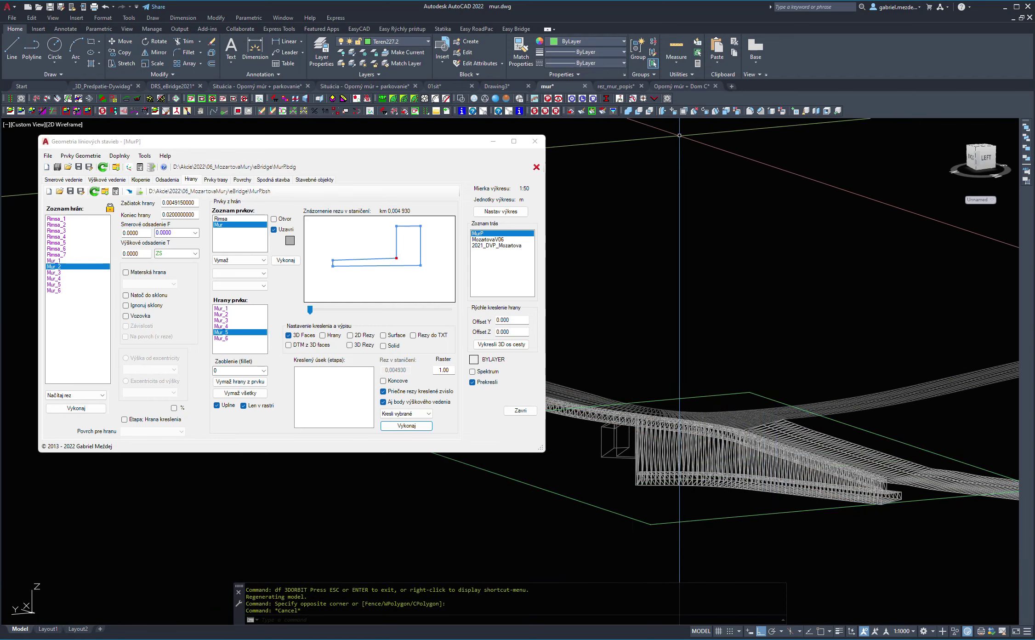
left_click(495, 99)
scroll(817, 363, "up", 6)
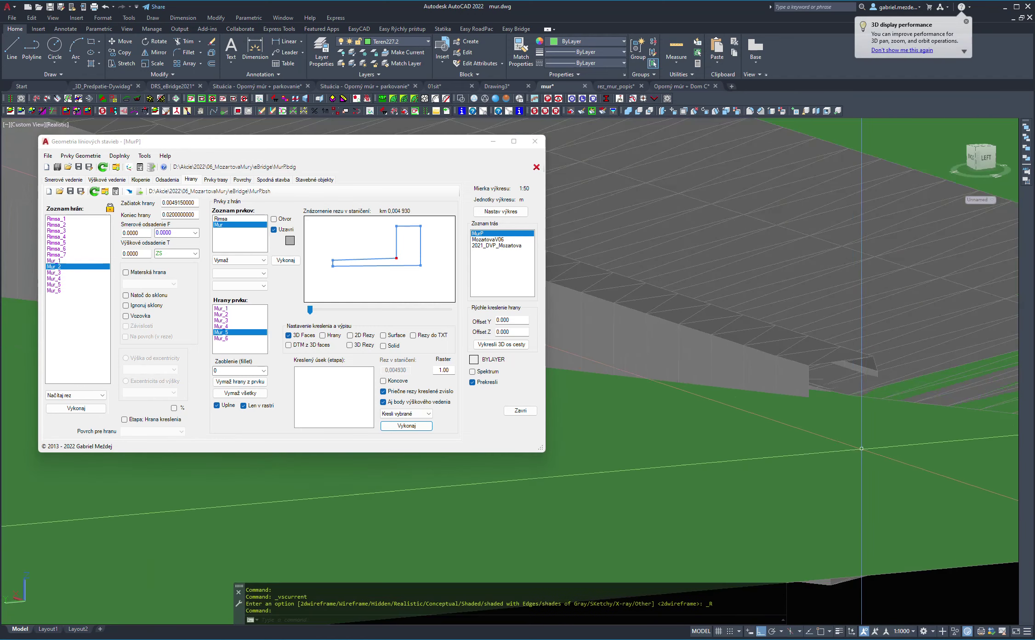
Orbit the shaded wall and terrain, then select all edges from Rimsa_1 to Mur_6.
middle_click_drag(818, 364, 705, 371, "shift")
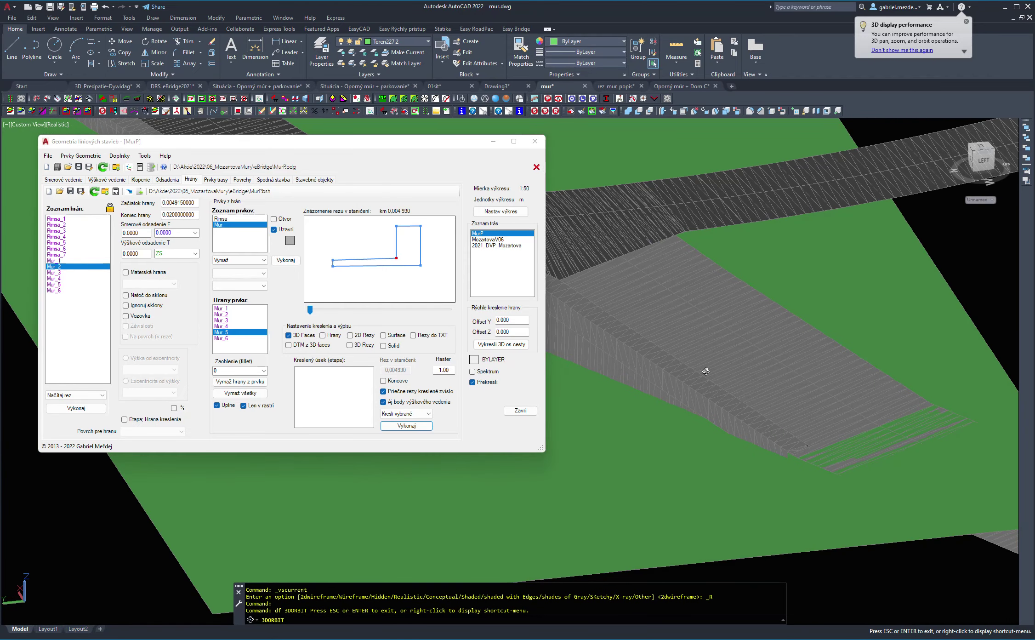
left_click(64, 219)
left_click(49, 291, "shift")
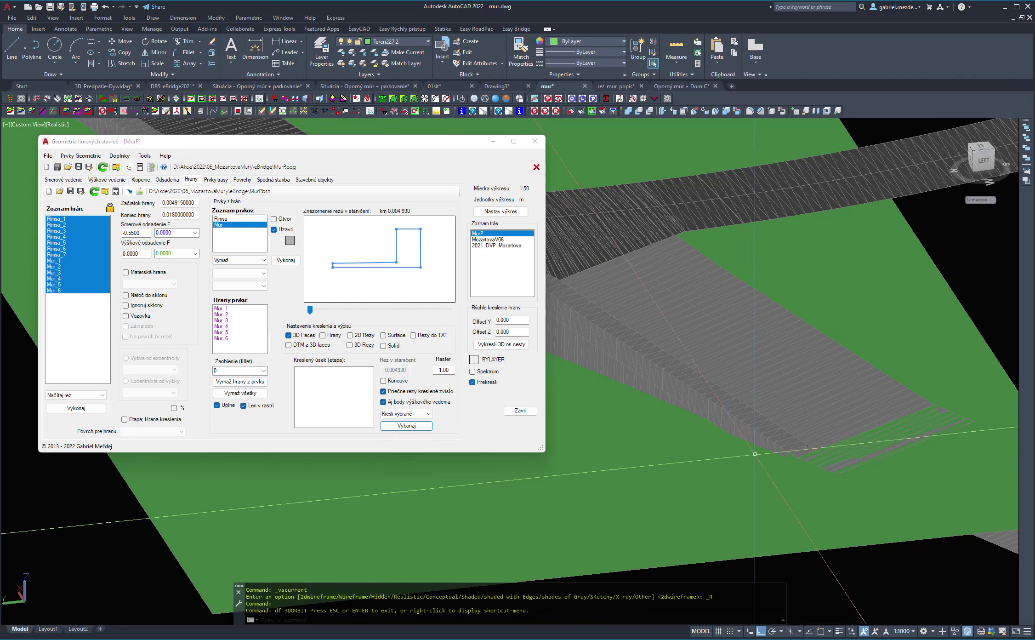
Select Rimsa_1 and the Rimsa element, then compute the cornice along the alignment.
middle_click_drag(716, 442, 830, 379, "shift")
left_click(75, 220)
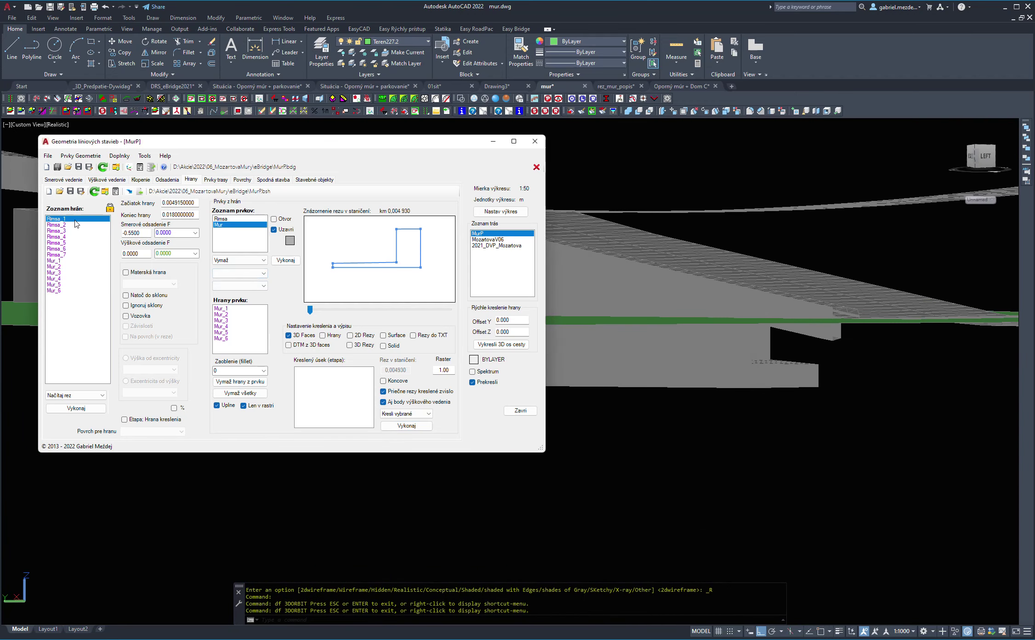
left_click(221, 219)
left_click(407, 425)
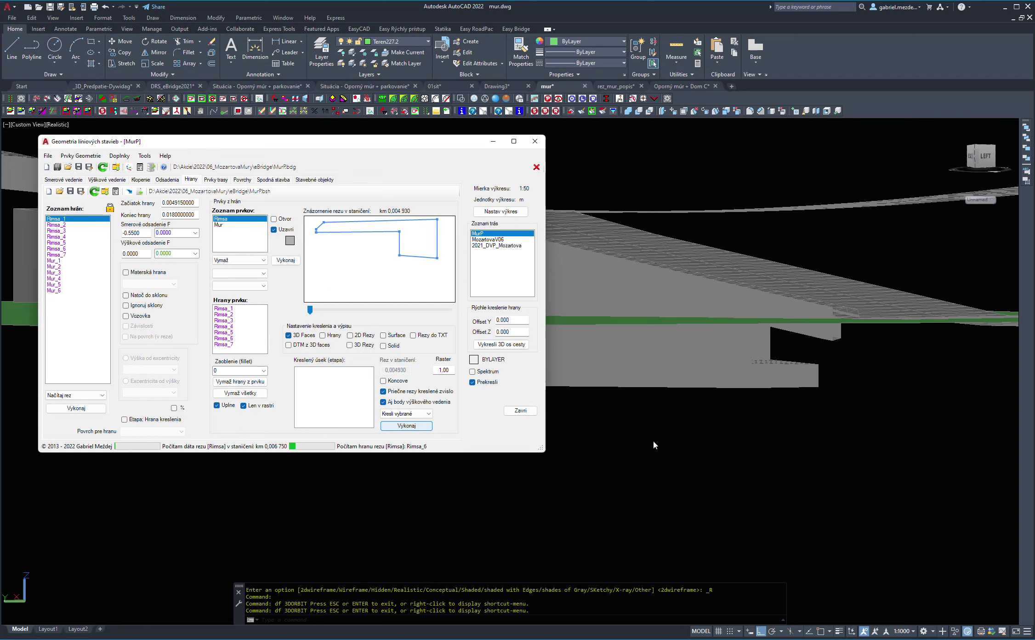
middle_click_drag(806, 416, 728, 409, "shift")
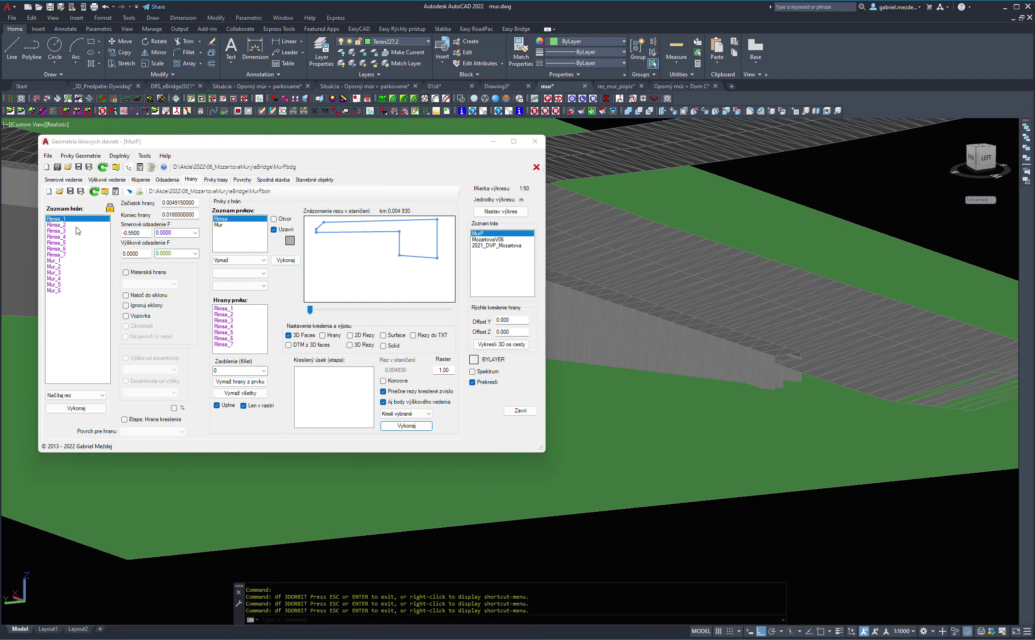
Set all 13 edges to end at 0.017, recompute the model and reselect Mur.
left_click(60, 291, "shift")
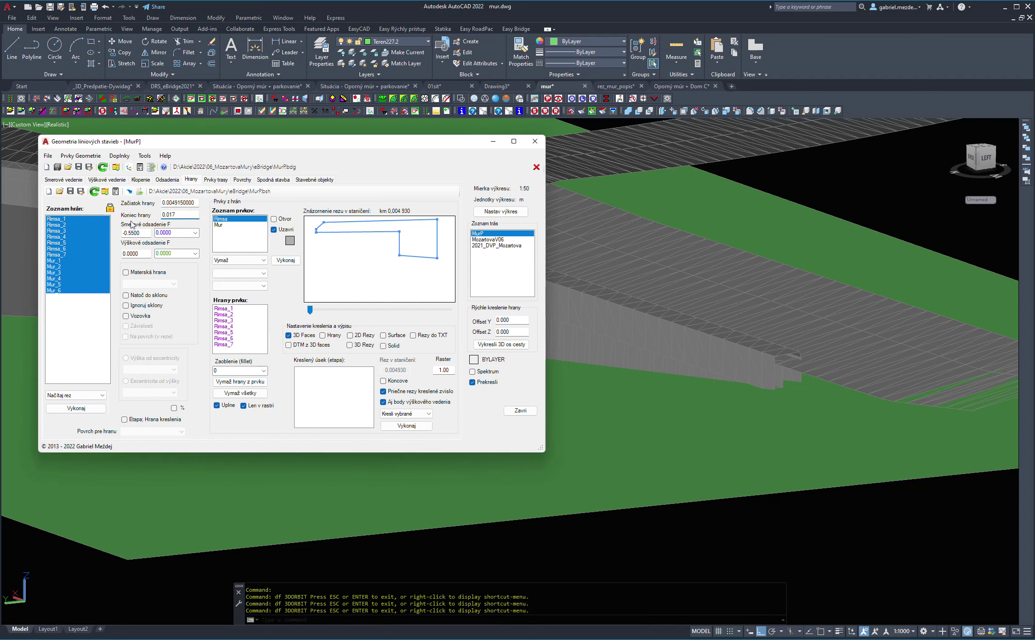
left_click(72, 220)
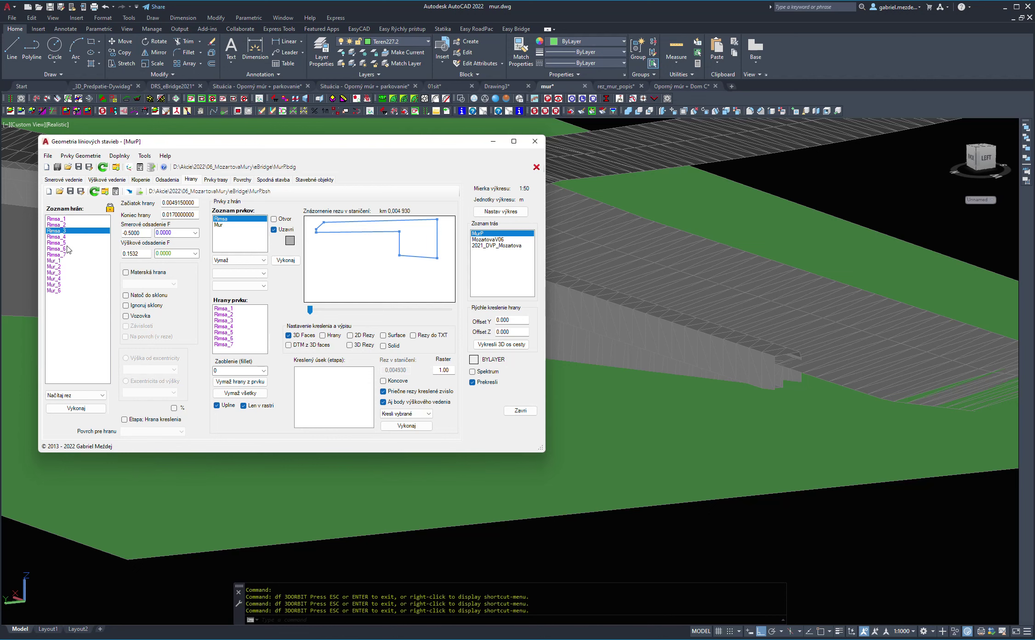
left_click(413, 428)
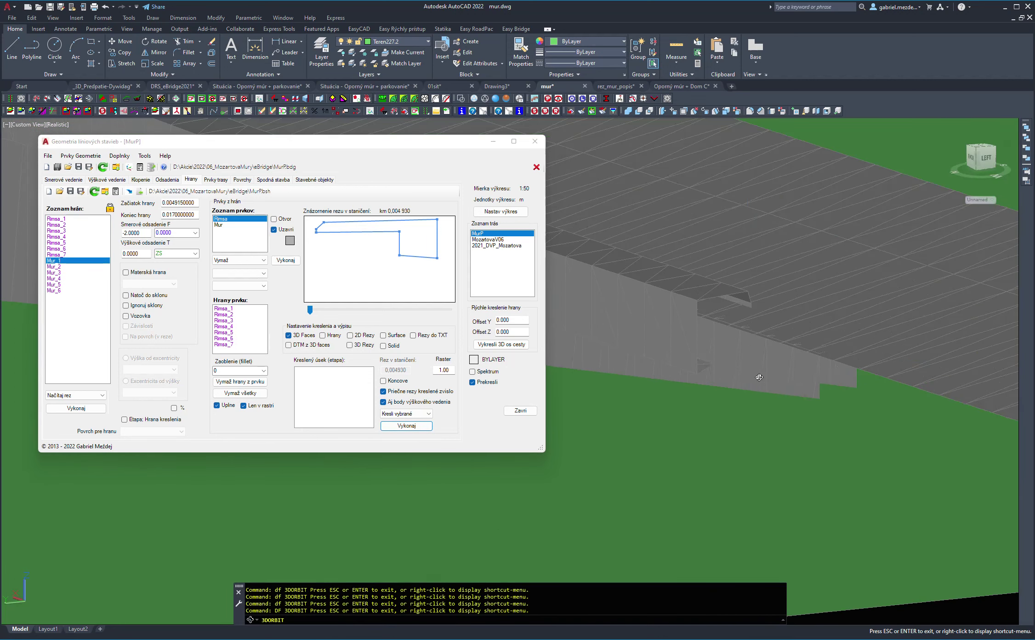
left_click(243, 226)
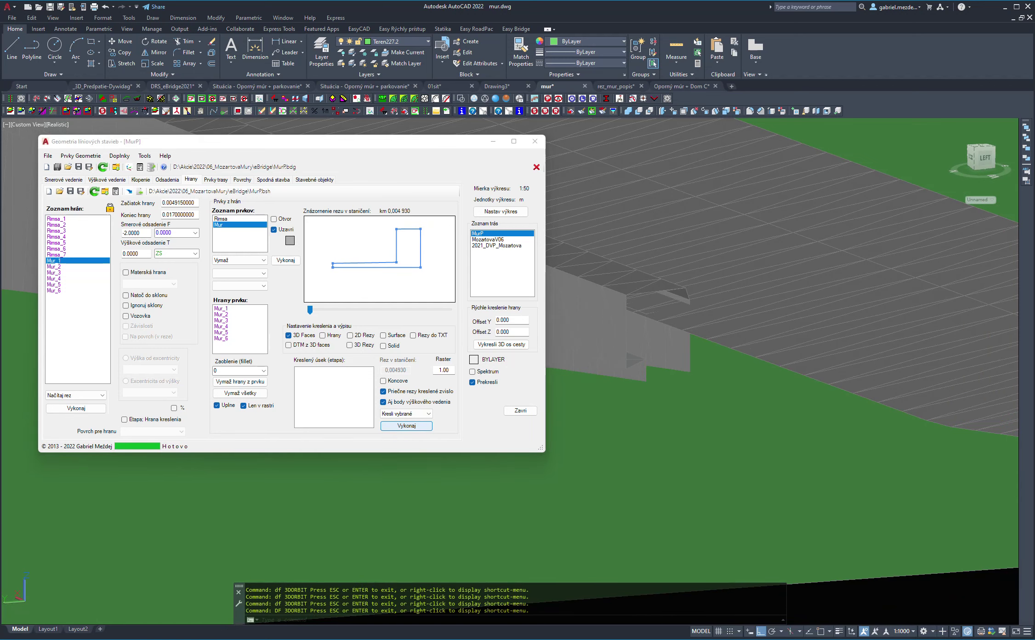
Turn off 3D Faces output so the wall is generated as a solid body.
scroll(736, 382, "down", 5)
type("df")
key("space")
left_click_drag(768, 397, 733, 396)
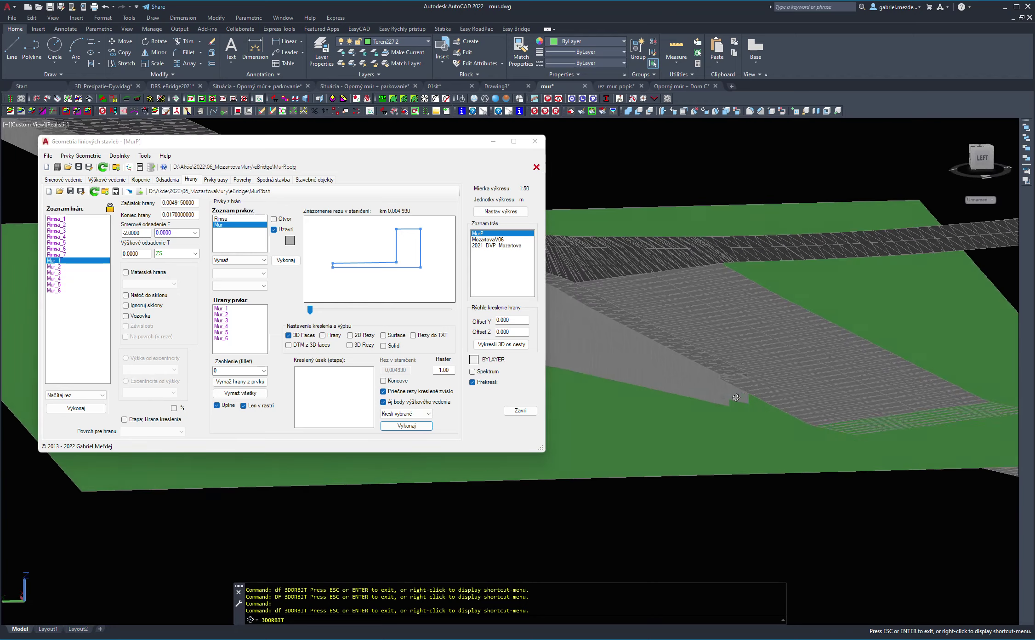
middle_click_drag(733, 396, 570, 396, "shift")
left_click(303, 336)
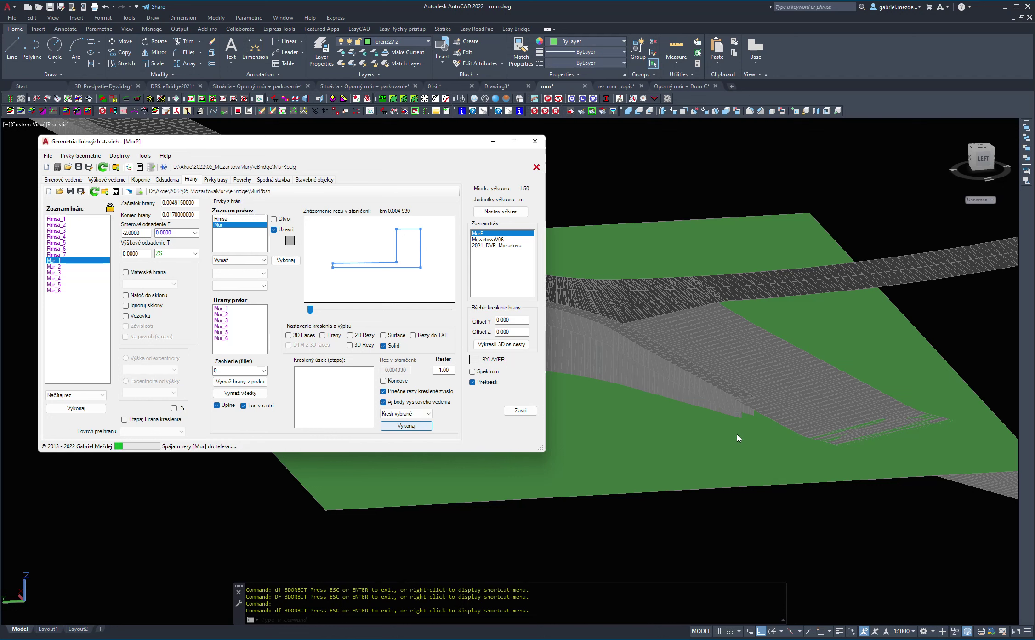
Erase the two old wall face meshes and build the Rimsa cornice as a solid.
left_click(727, 412)
type("e")
key("Return")
left_click(660, 375)
key("Escape")
left_click(670, 376)
type("e")
key("Return")
left_click(234, 219)
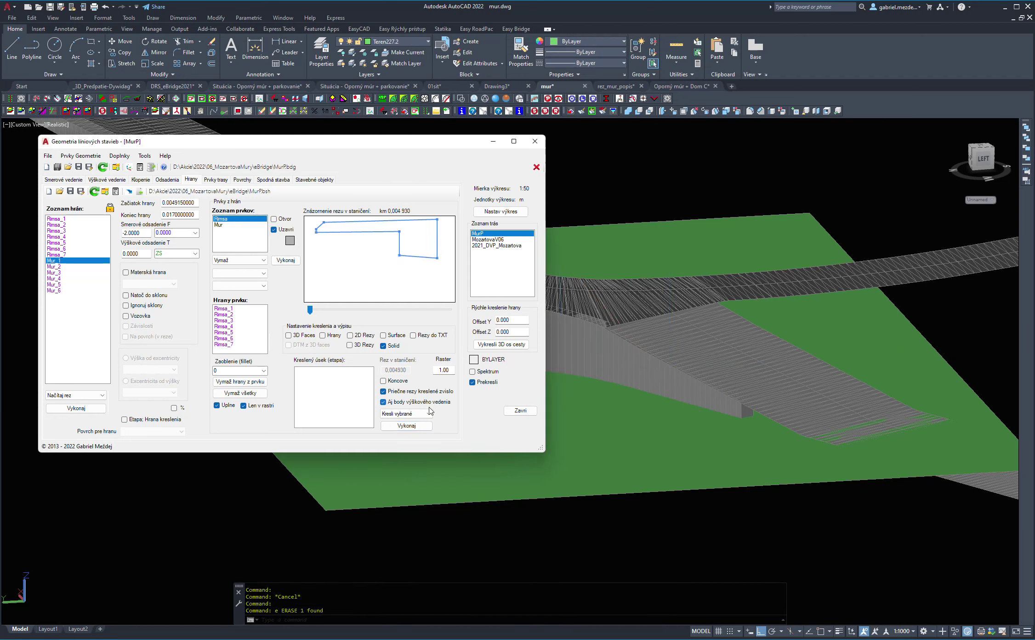
left_click(414, 427)
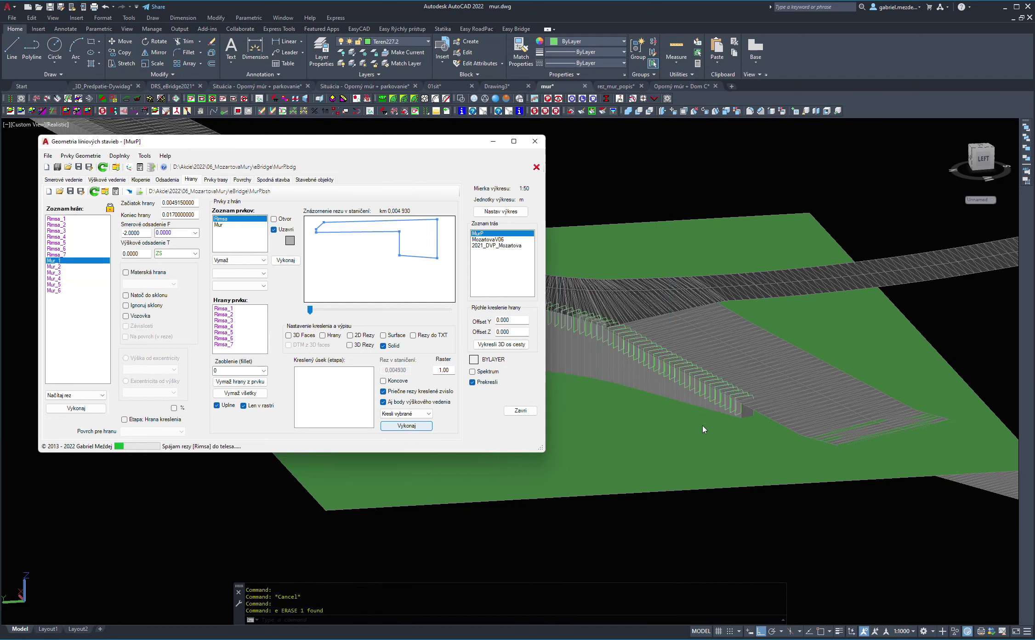
Orbit the solid Mur wall and Rimsa cornice from a low side, from above, and in overview.
type("df")
key("Return")
mouse_move(720, 416)
left_mouse_down()
mouse_move(734, 375)
mouse_move(751, 479)
mouse_move(918, 433)
mouse_move(849, 441)
mouse_move(894, 379)
mouse_move(857, 413)
mouse_move(930, 423)
mouse_move(837, 347)
mouse_move(808, 416)
mouse_move(927, 390)
mouse_move(872, 286)
mouse_move(719, 405)
left_mouse_up()
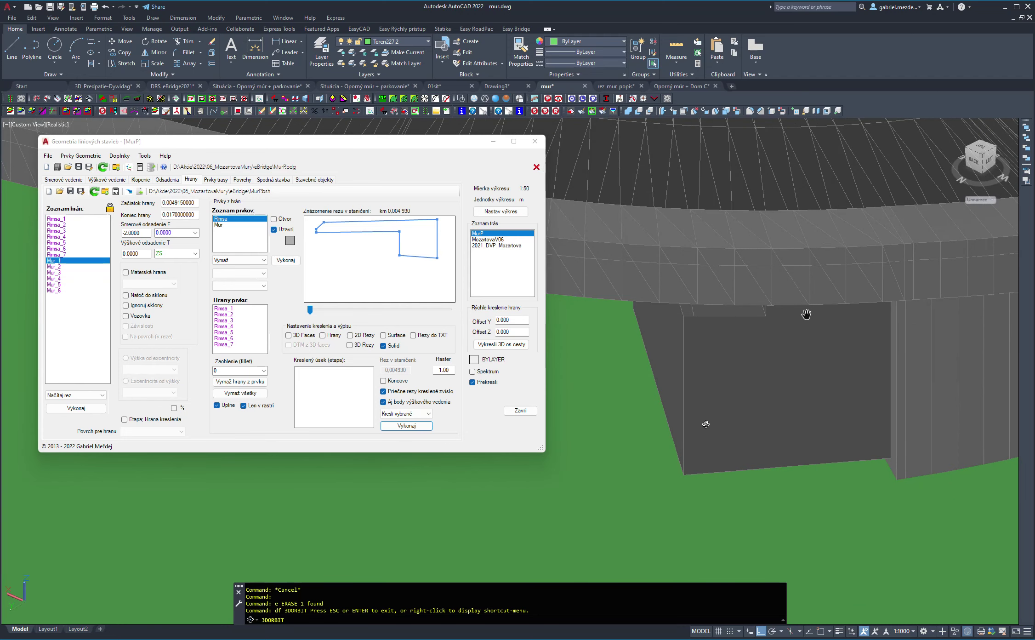
left_click_drag(807, 427, 846, 333)
left_click_drag(931, 348, 853, 416)
left_click_drag(783, 406, 795, 415)
key("Escape")
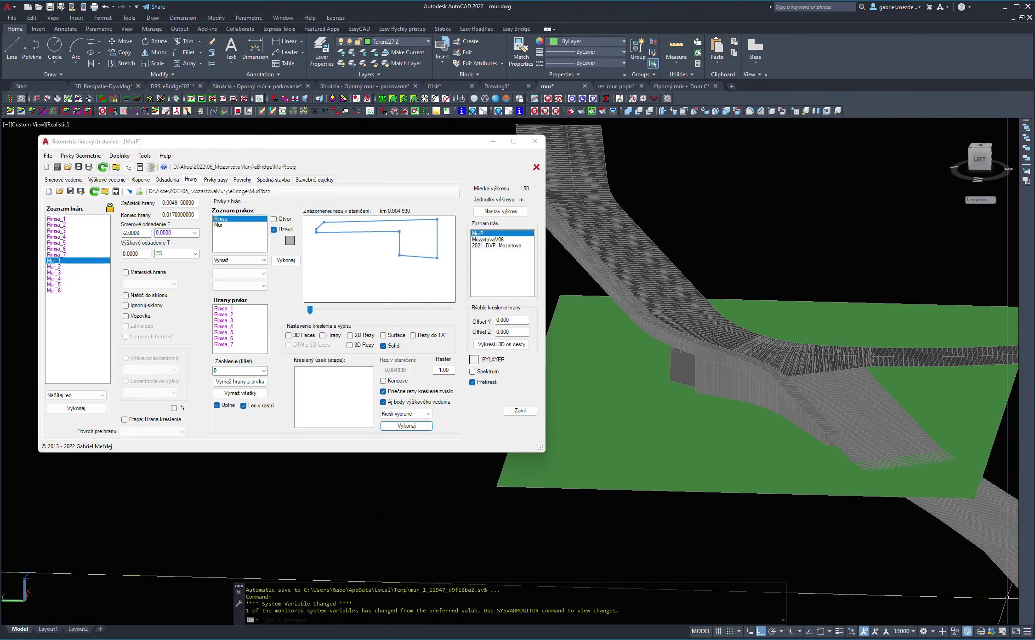